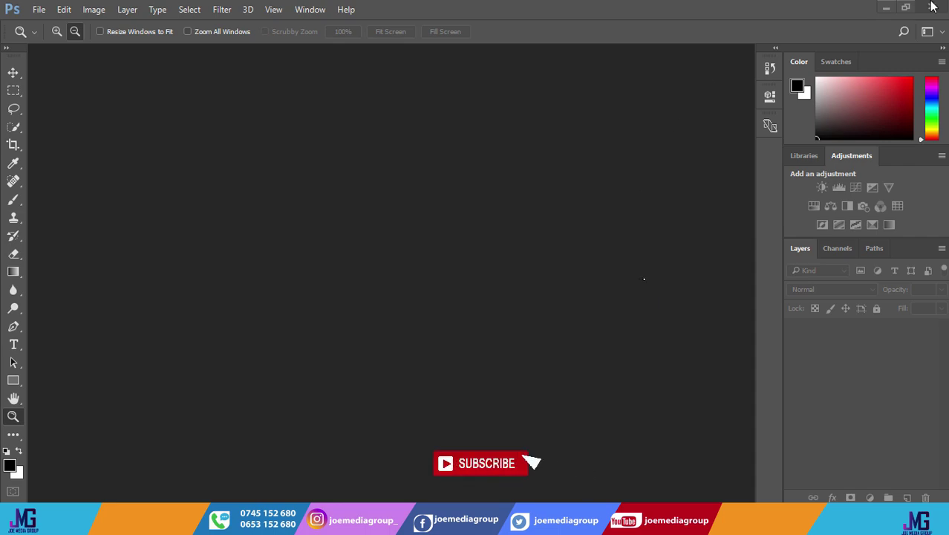
Step: Minimize Photoshop and open the desktop thd folder to select photo IMG_20170222_132225
click(886, 7)
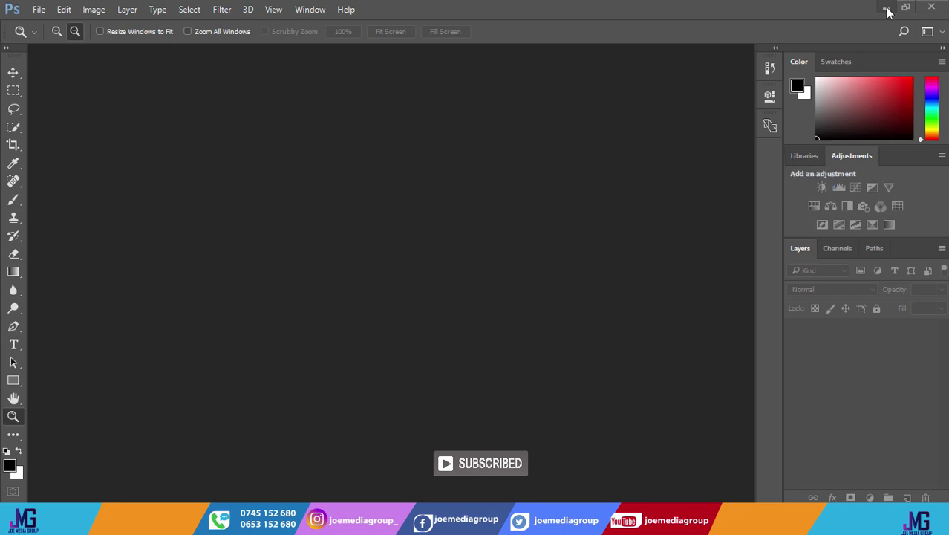
double_click(809, 167)
click(338, 159)
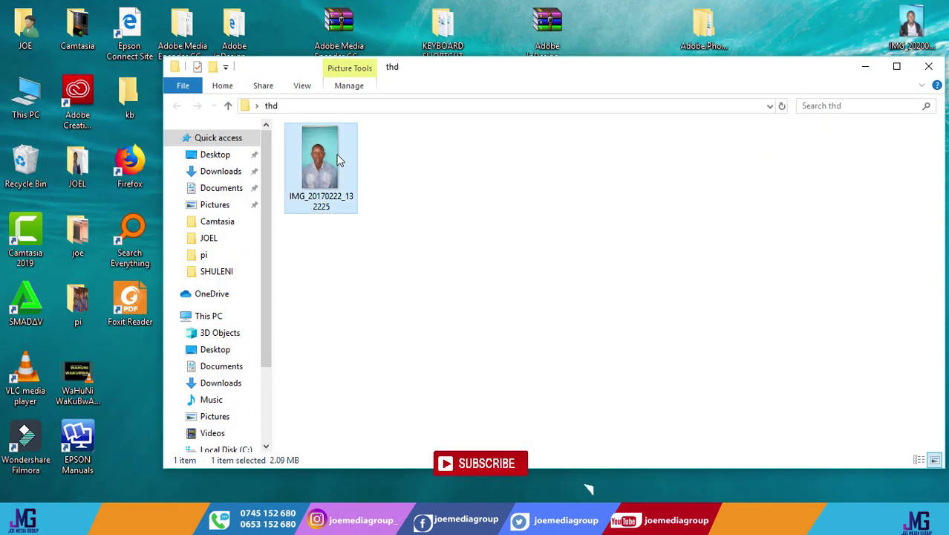
double_click(343, 161)
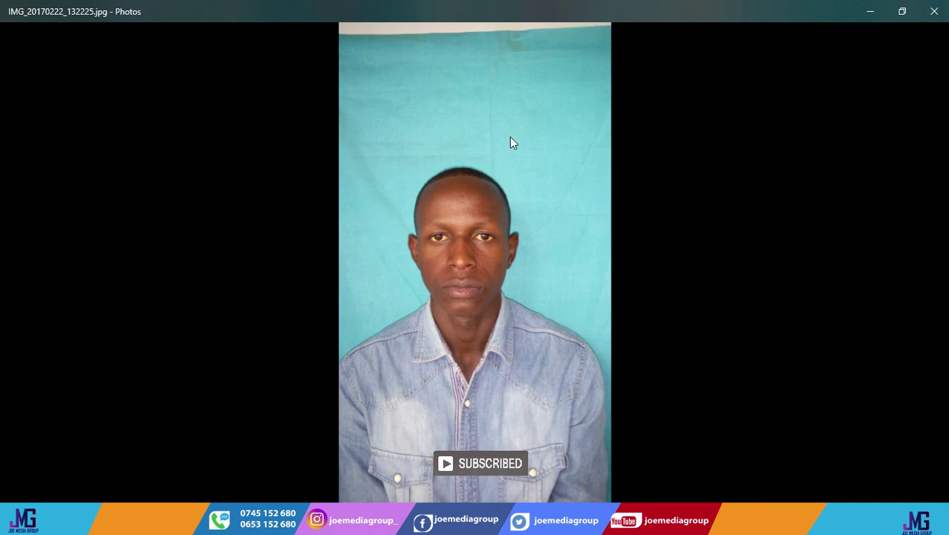
click(936, 13)
Step: Open the portrait in Photoshop and crop all four edges to a tight head-and-shoulders frame
drag(321, 158, 265, 190)
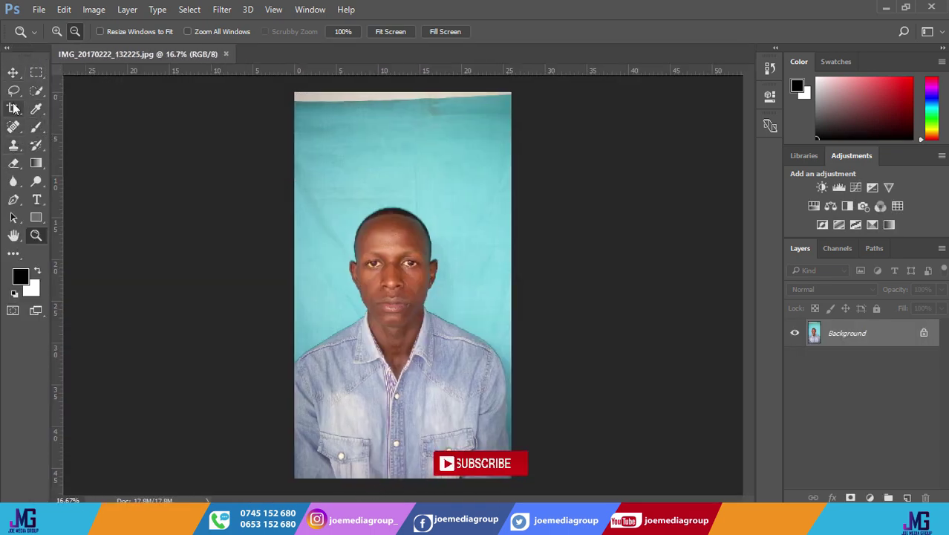
click(13, 108)
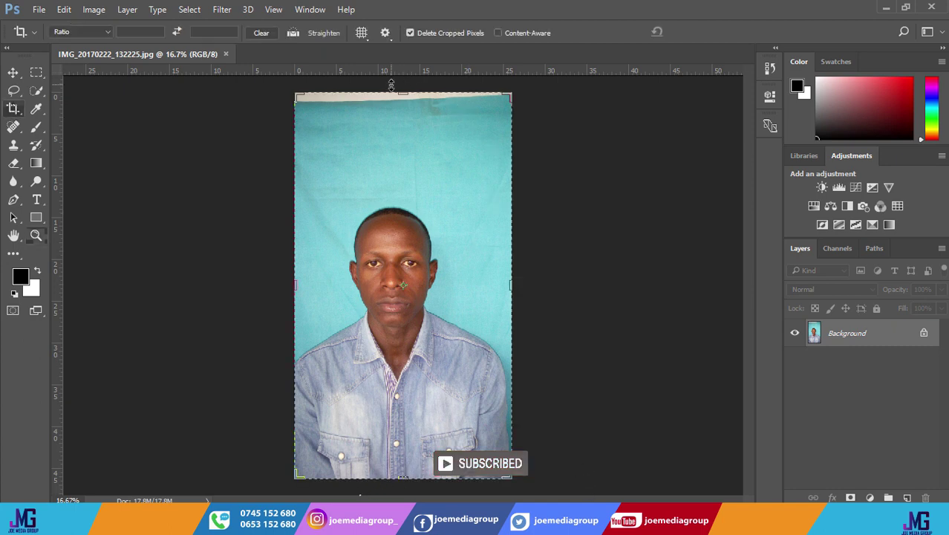
mouse_move(400, 93)
mouse_down()
mouse_move(401, 132)
mouse_move(398, 117)
mouse_up()
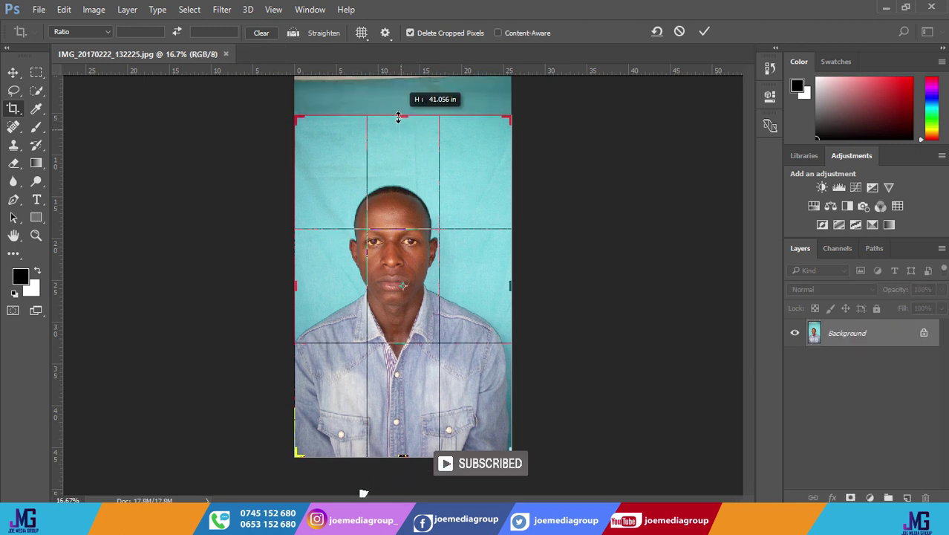
drag(511, 286, 501, 285)
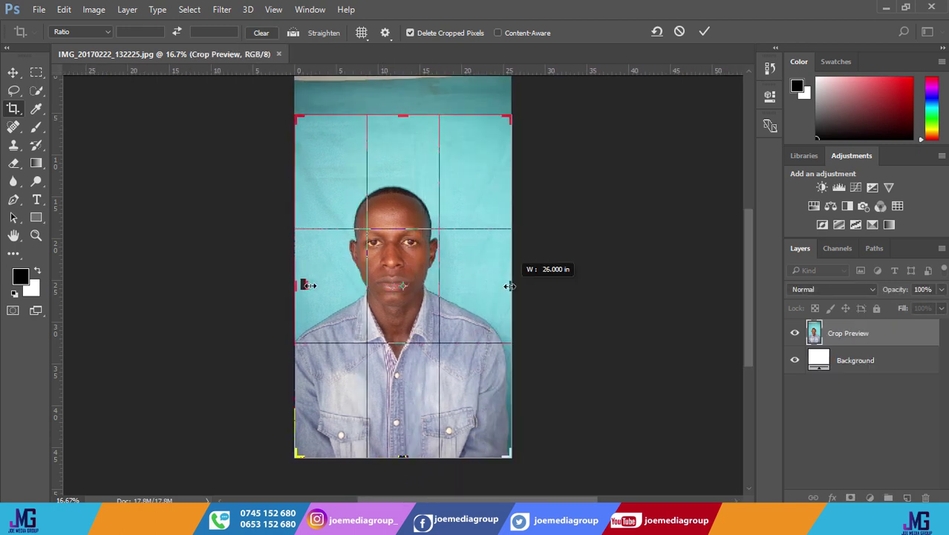
mouse_move(306, 282)
mouse_down()
mouse_move(318, 286)
mouse_move(309, 286)
mouse_up()
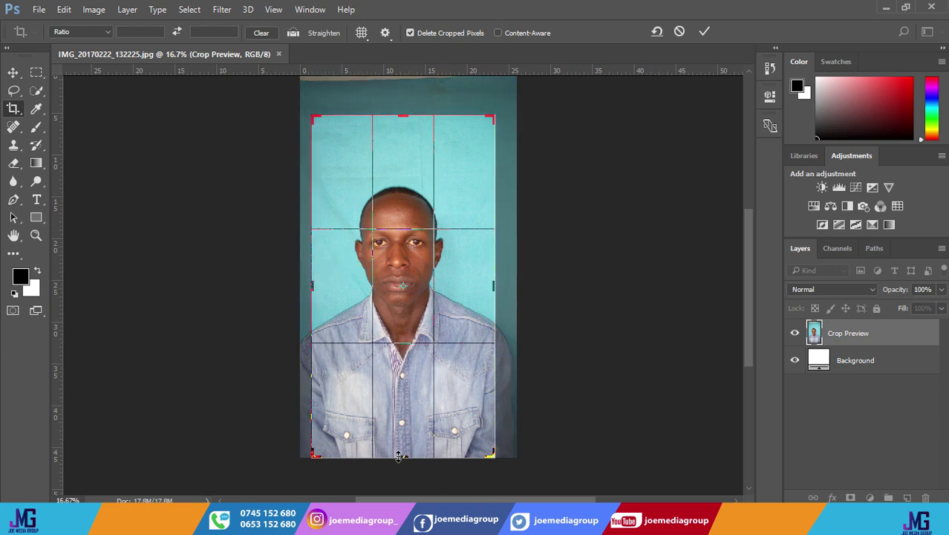
drag(404, 453, 407, 422)
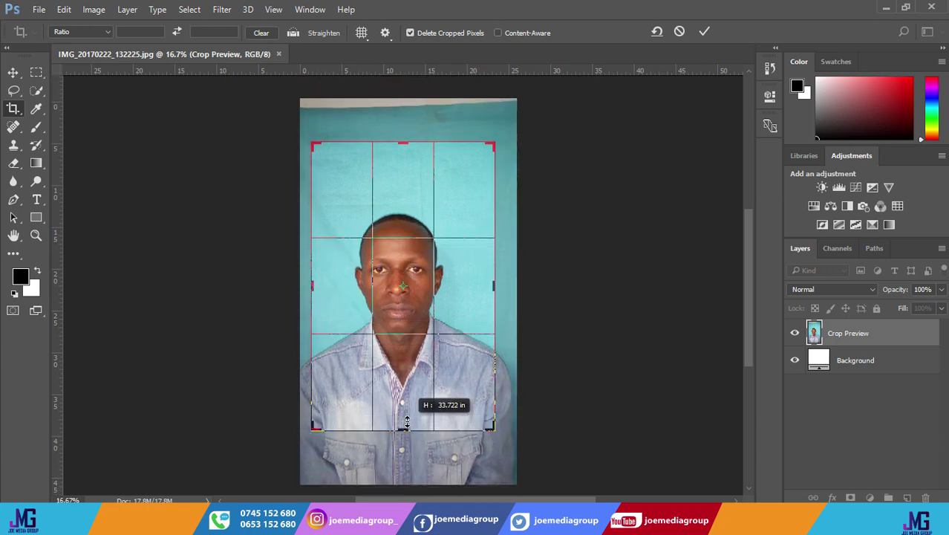
click(703, 31)
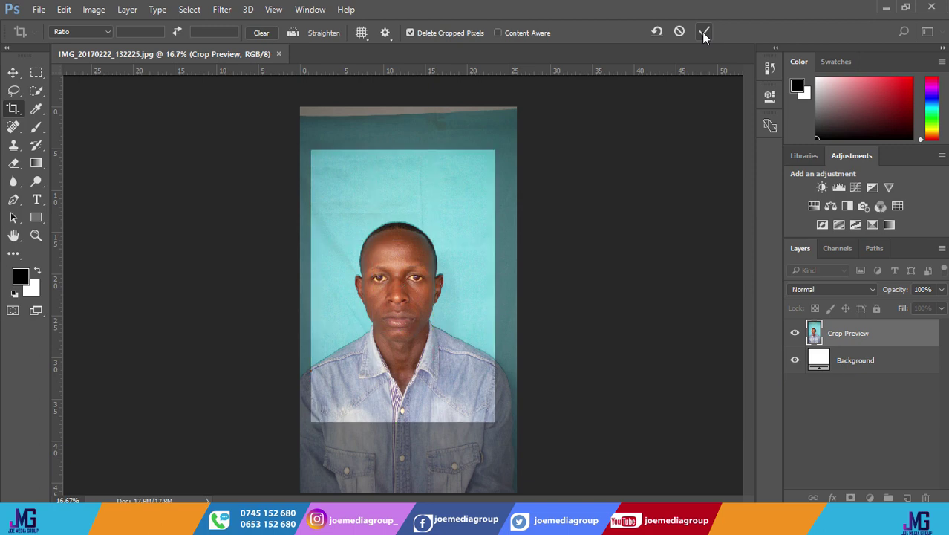
Step: Save the cropped portrait as thd.jpg in the thd folder at maximum JPEG quality
click(339, 175)
key(Escape)
click(39, 9)
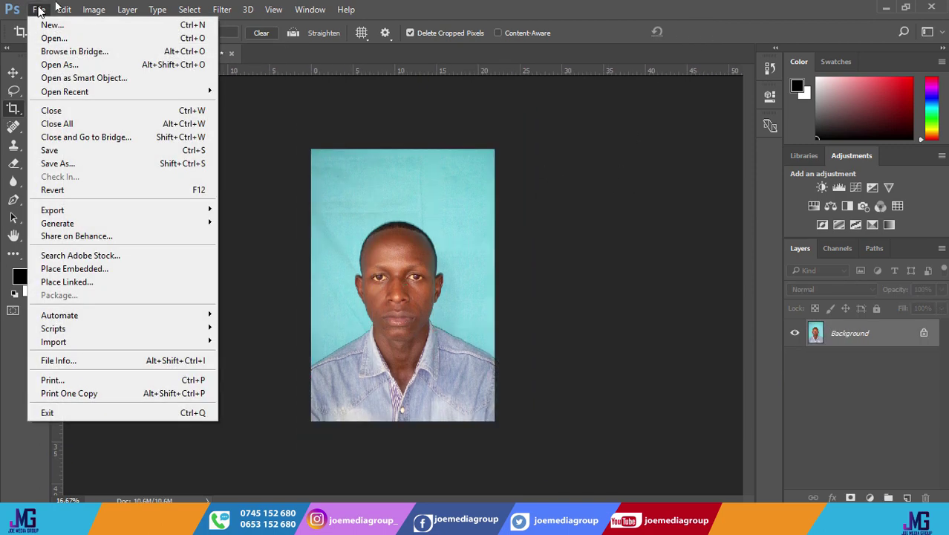
click(74, 164)
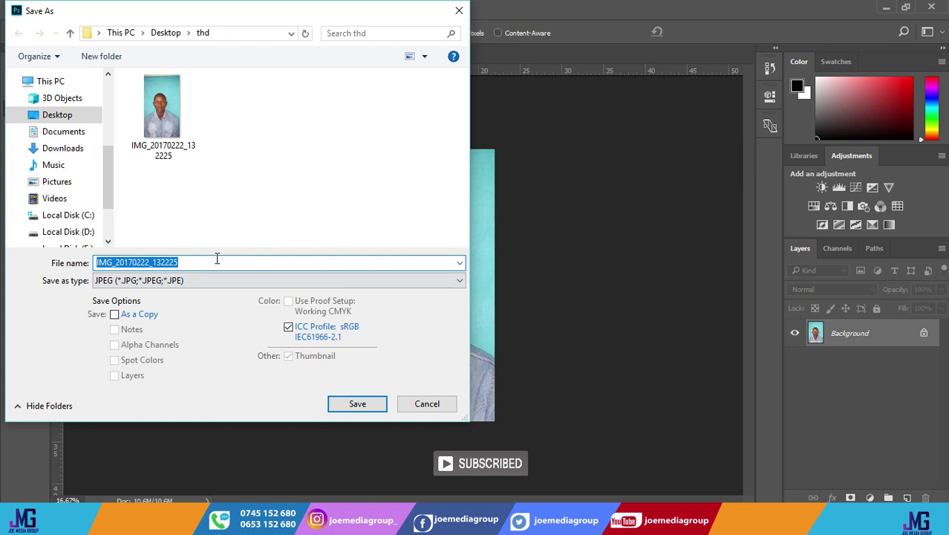
text(th)
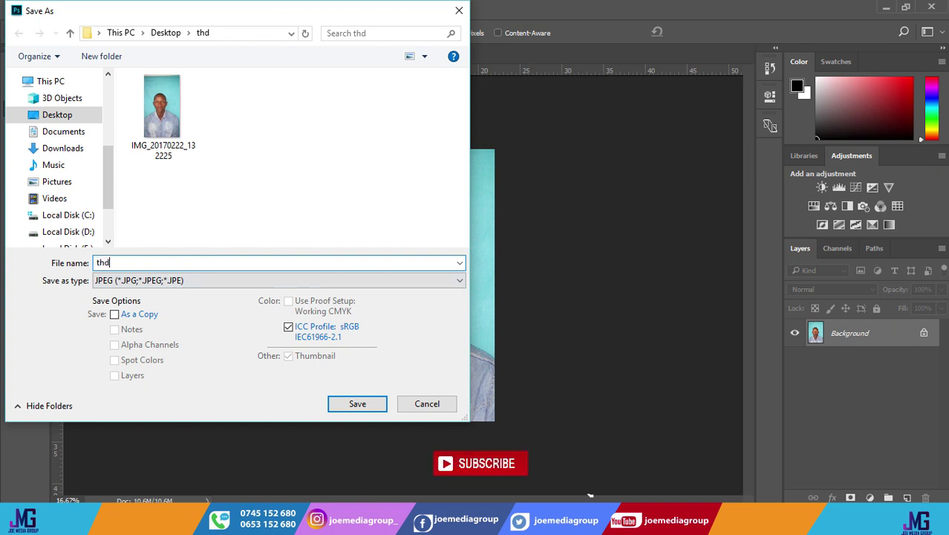
text(d)
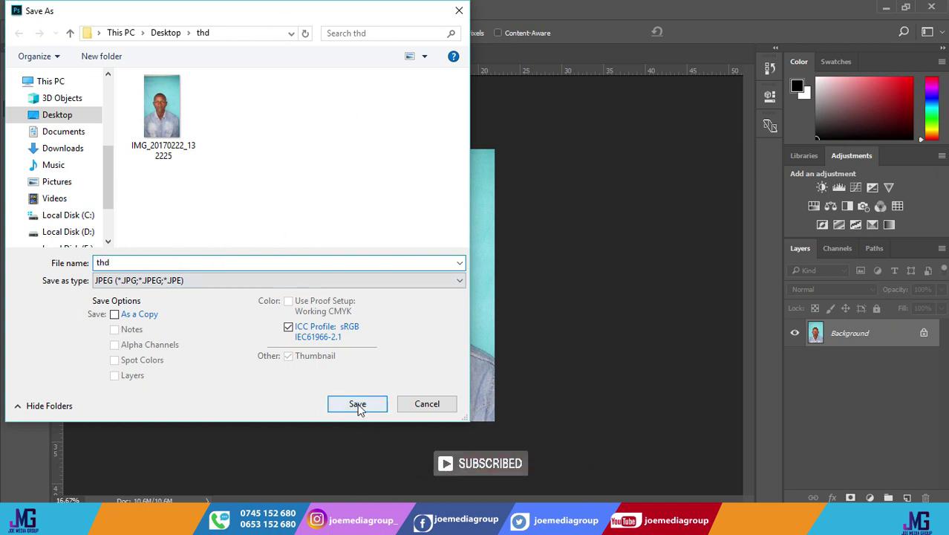
click(357, 404)
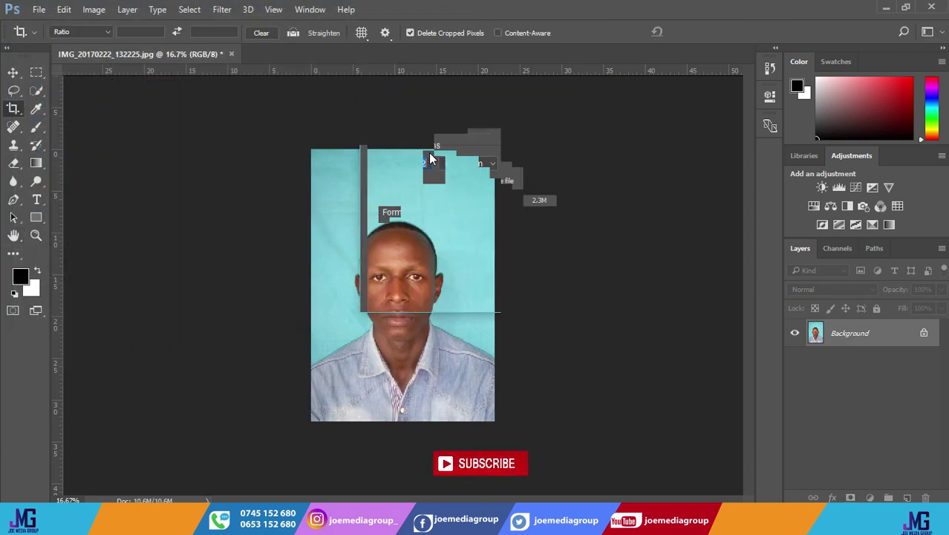
click(555, 129)
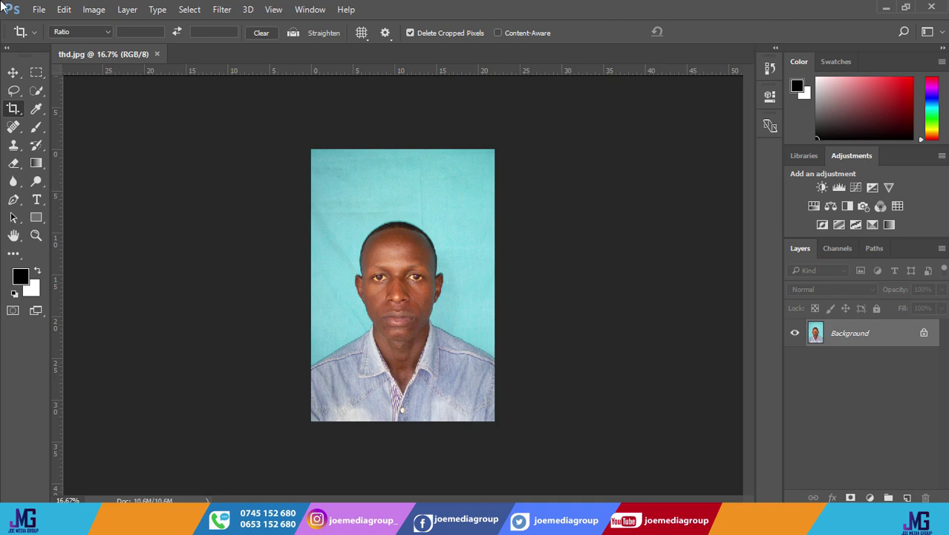
Step: Create a white landscape document named thd, 6 × 4 inches at 300 pixels/inch
click(37, 10)
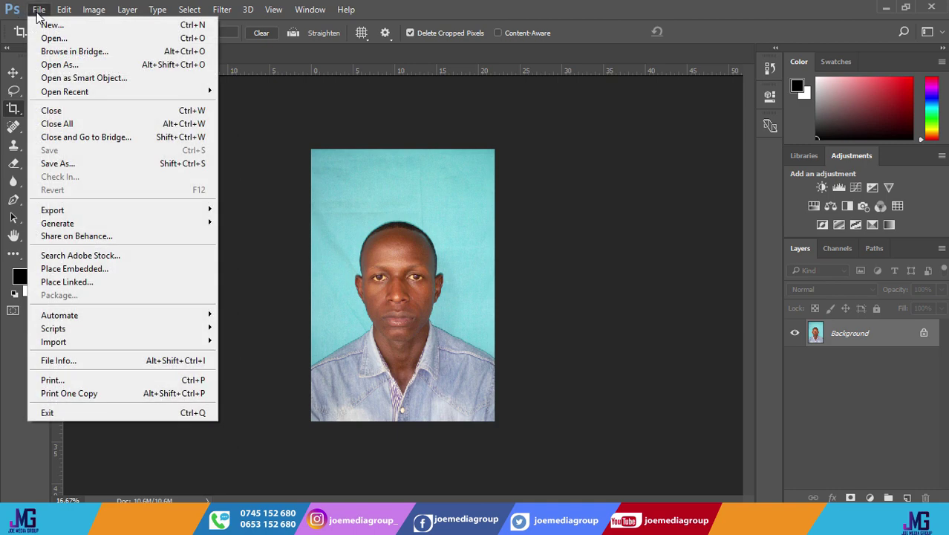
key(Escape)
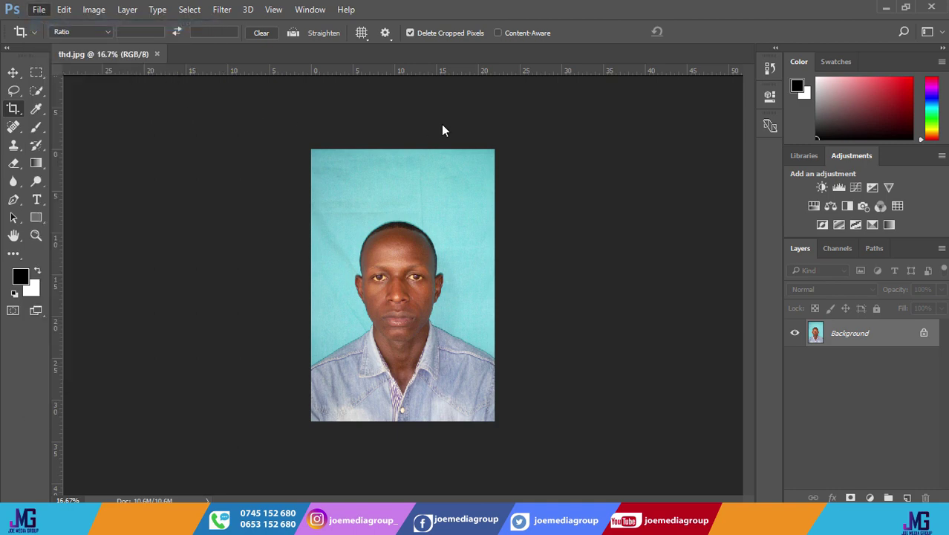
key(alt+f)
key(Escape)
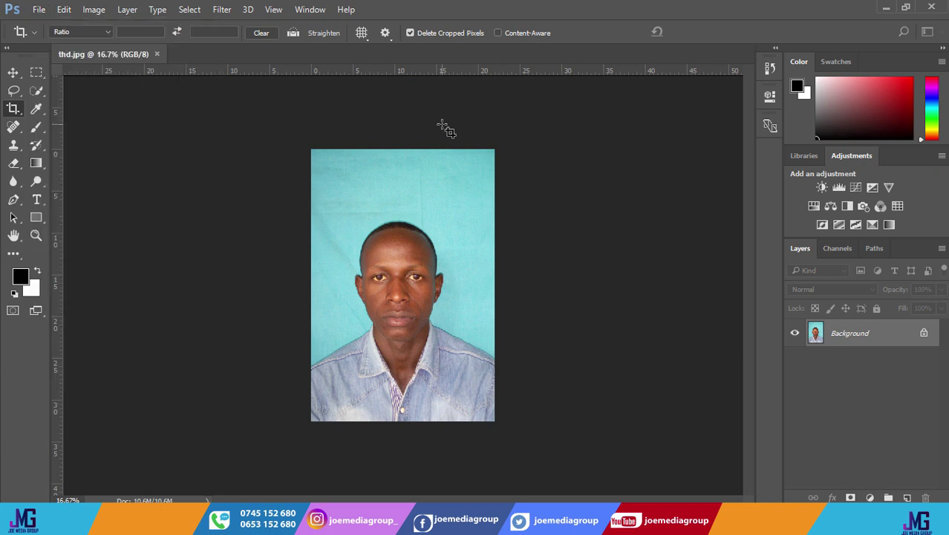
key(ctrl+n)
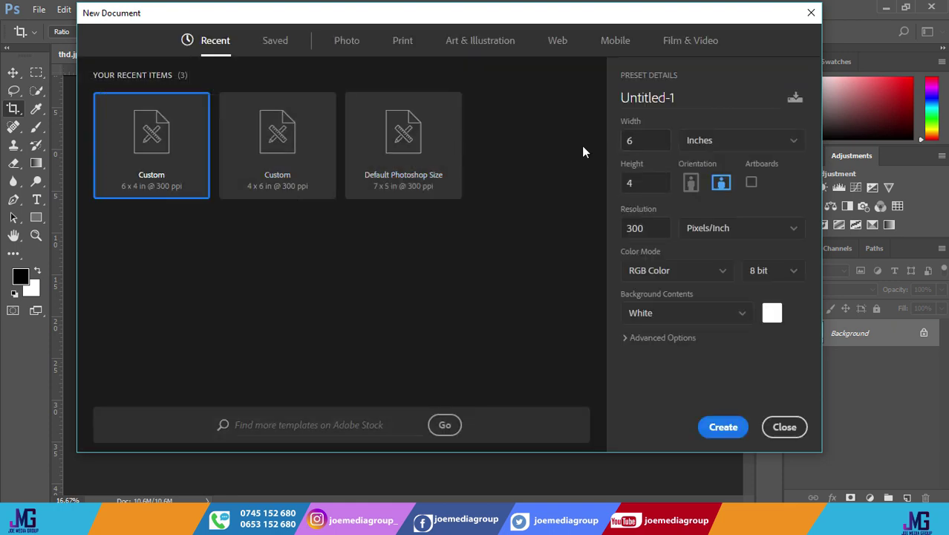
click(625, 147)
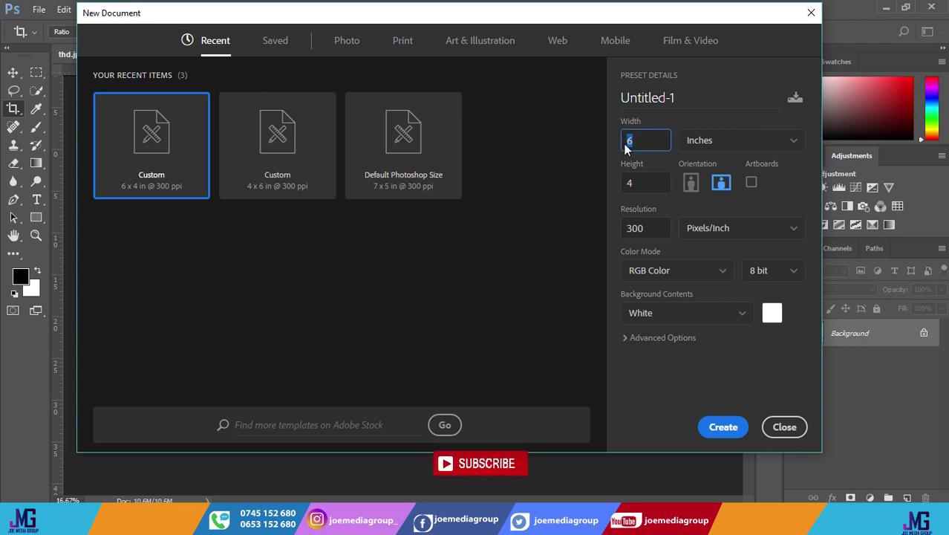
click(684, 100)
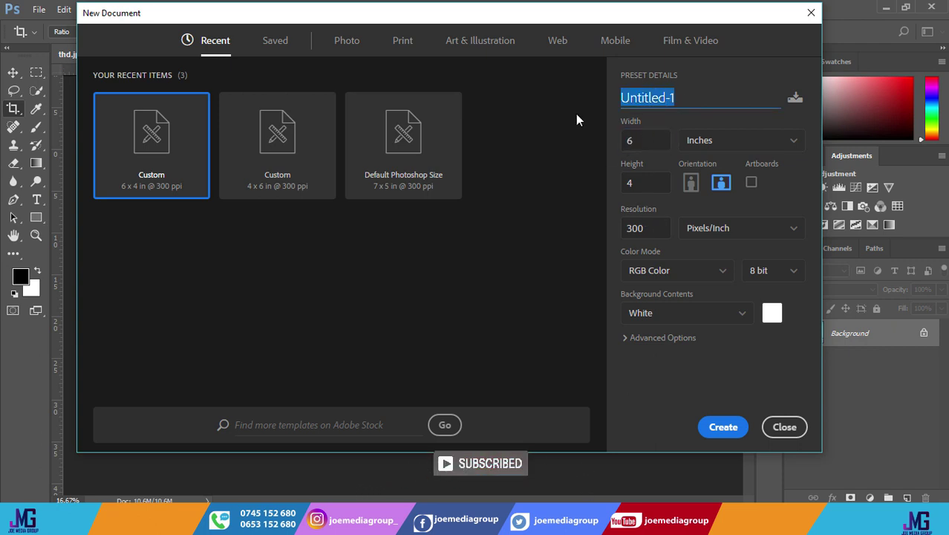
click(635, 140)
key(shift+Tab)
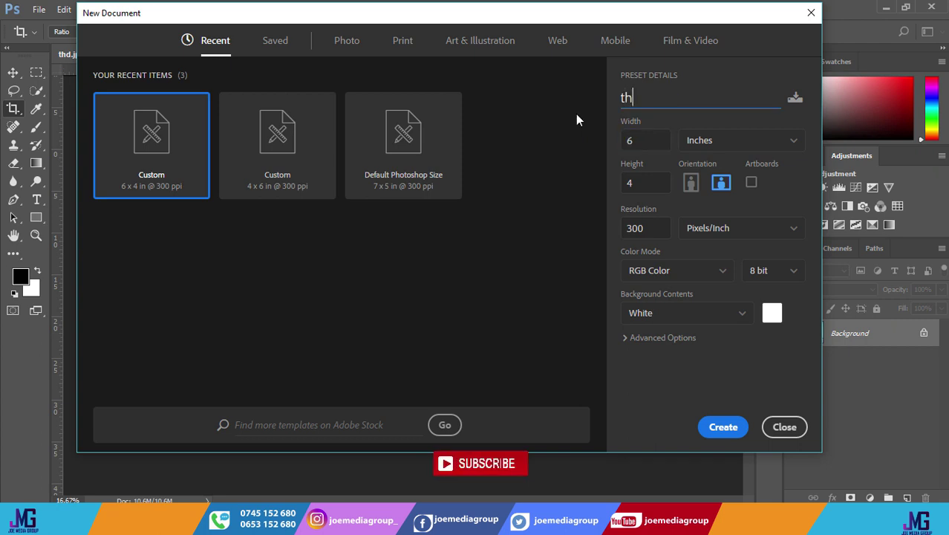
text(thd)
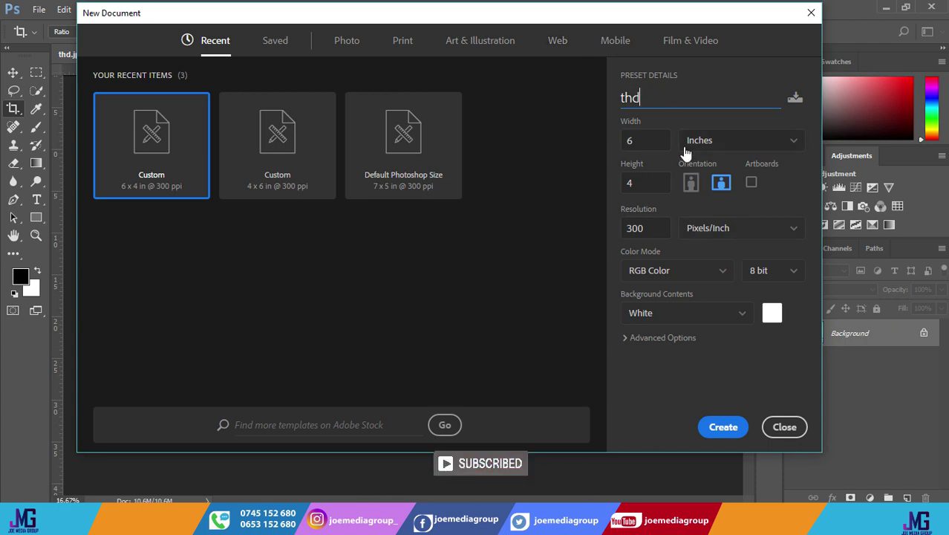
click(722, 183)
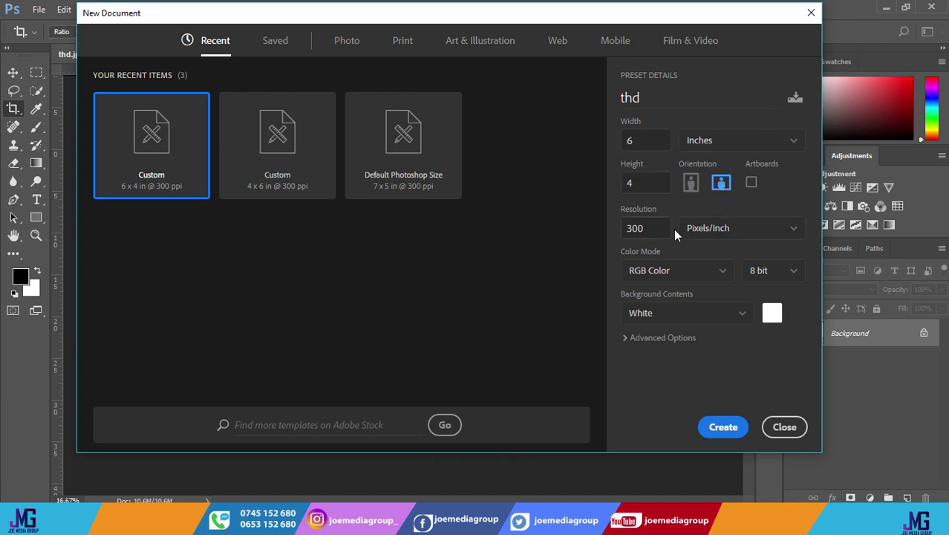
click(724, 426)
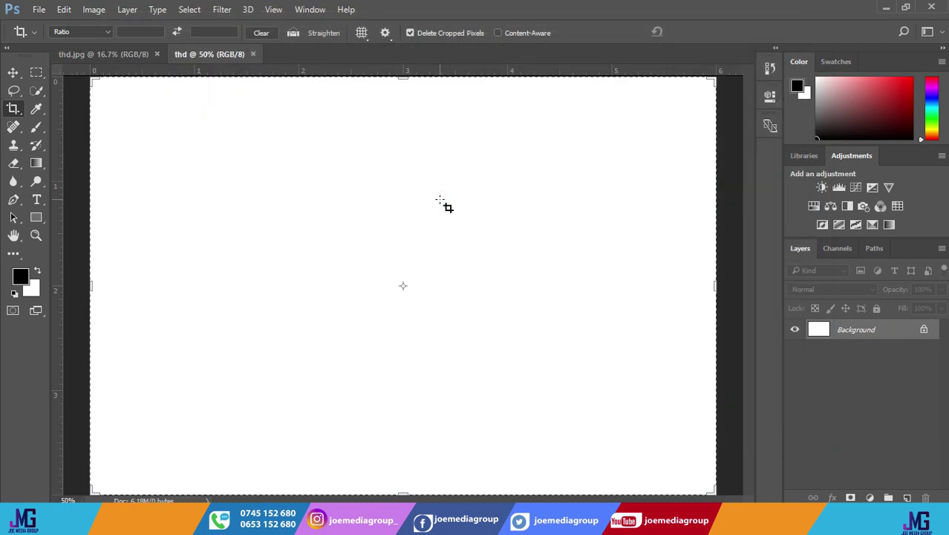
Step: Show rulers on the zoomed-out sheet and add horizontal margin guides at 0.150 and 3.85 in
key(ctrl+Tab)
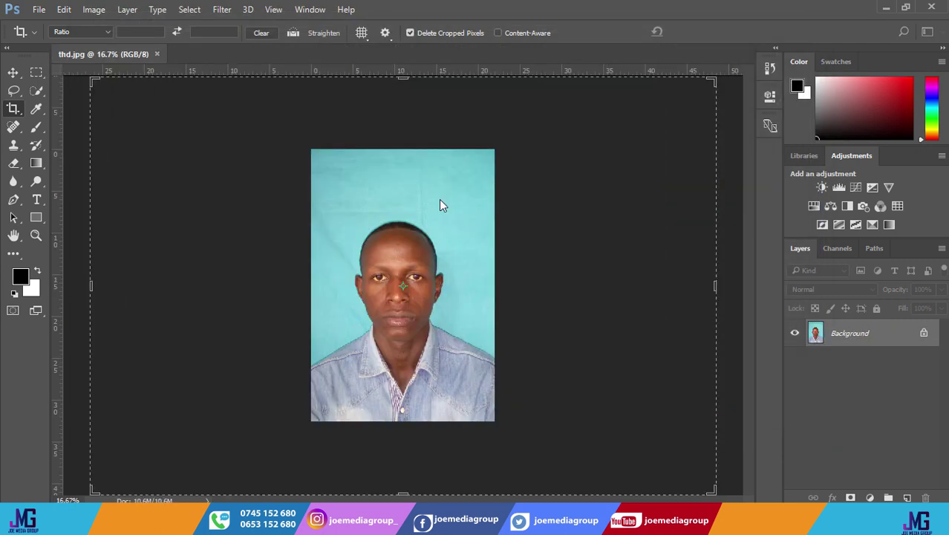
key(ctrl+Tab)
key(ctrl+minus)
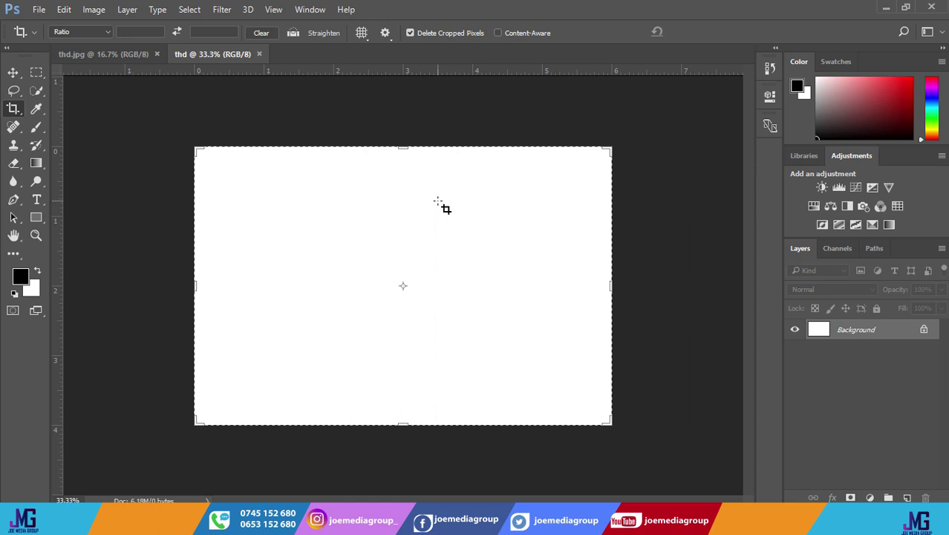
key(v)
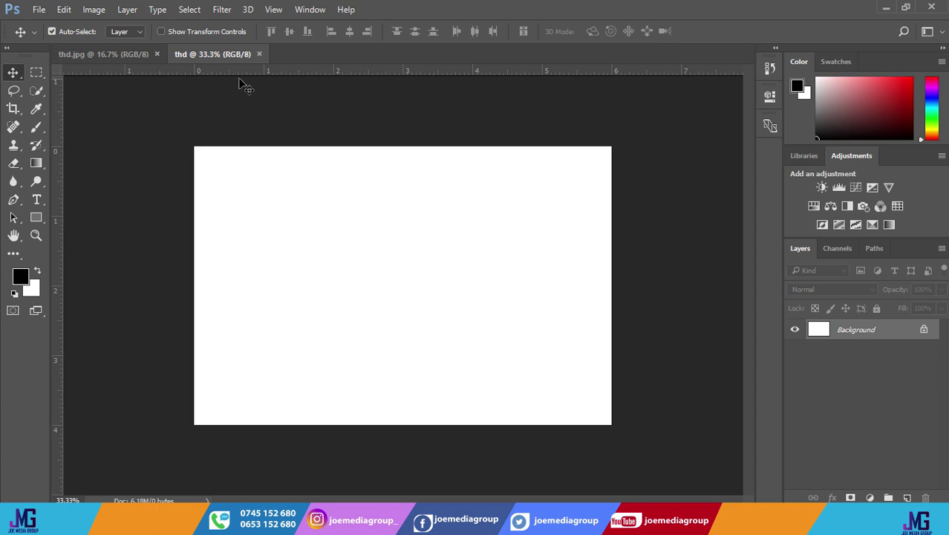
key(ctrl+r)
key(ctrl+r)
key(ctrl+r)
key(ctrl+r)
drag(329, 76, 322, 157)
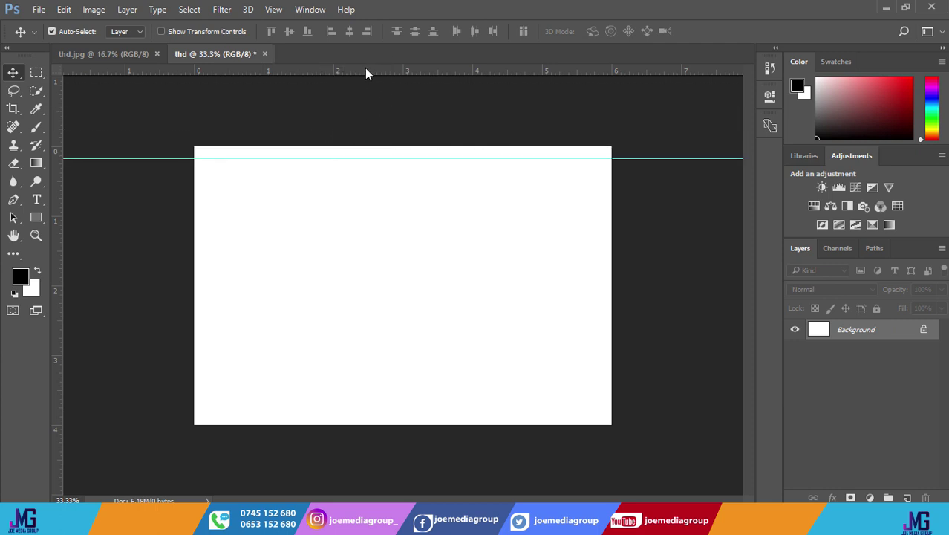
drag(365, 72, 373, 415)
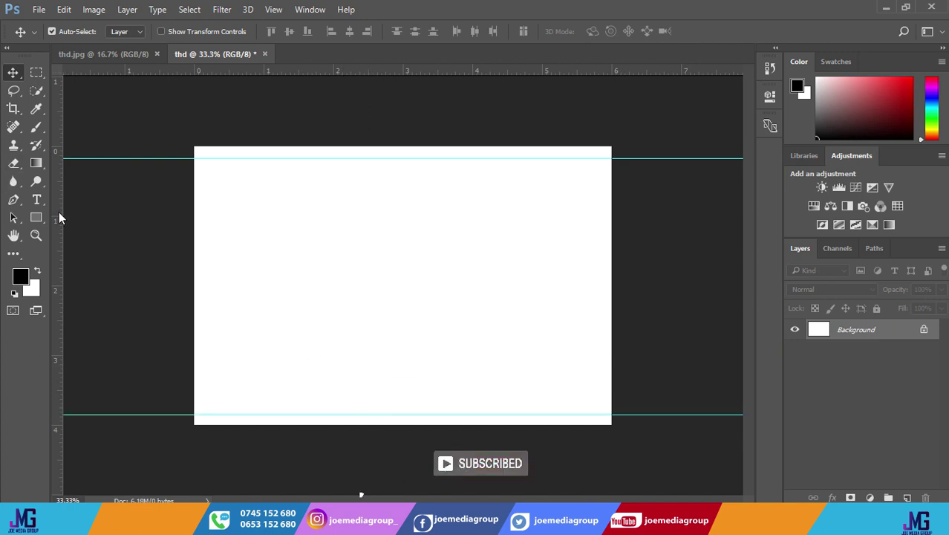
Step: Add a left margin guide at 0.14 in and middle guides at 2 in and 1.76 in
drag(58, 212, 603, 279)
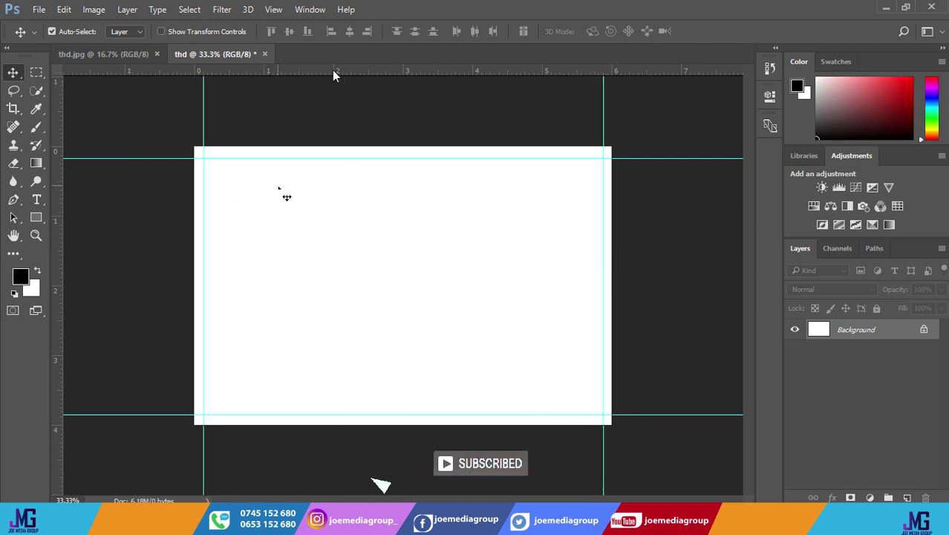
drag(360, 83, 361, 285)
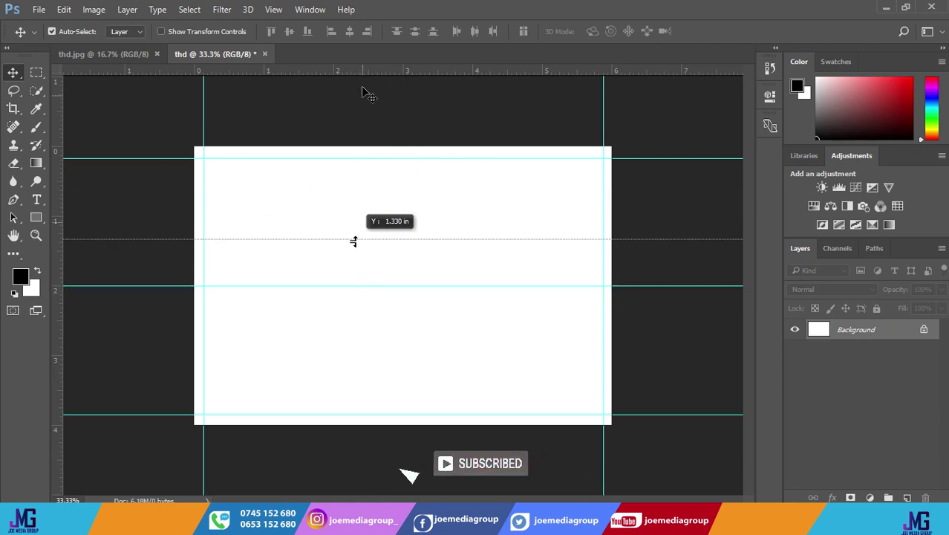
mouse_move(363, 71)
mouse_down()
mouse_move(362, 299)
mouse_move(362, 277)
mouse_up()
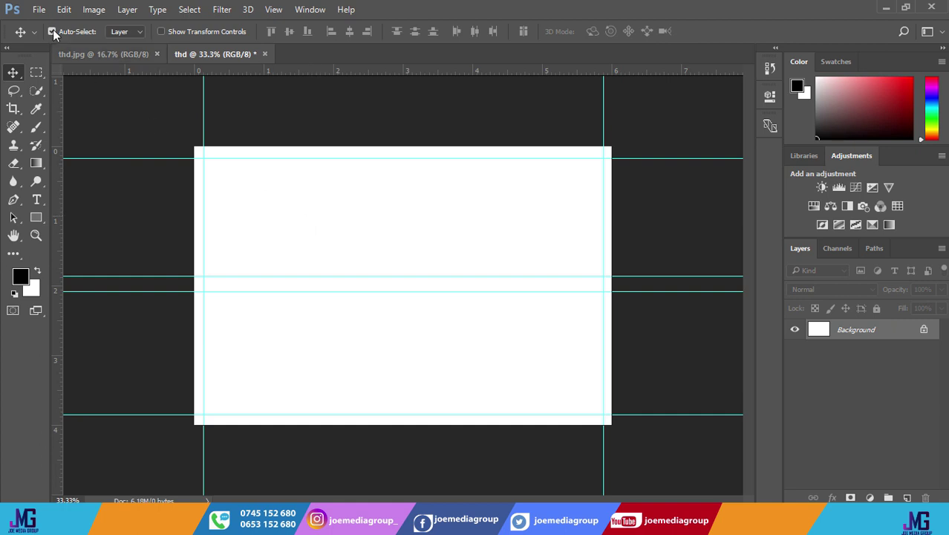
Step: Place thd.jpg as a linked layer and align it against the left margin guide
click(39, 9)
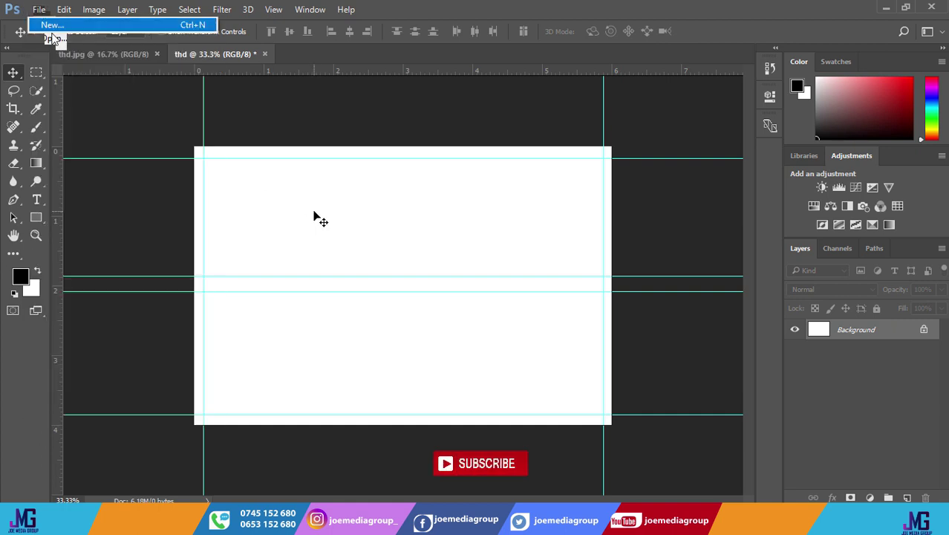
click(168, 285)
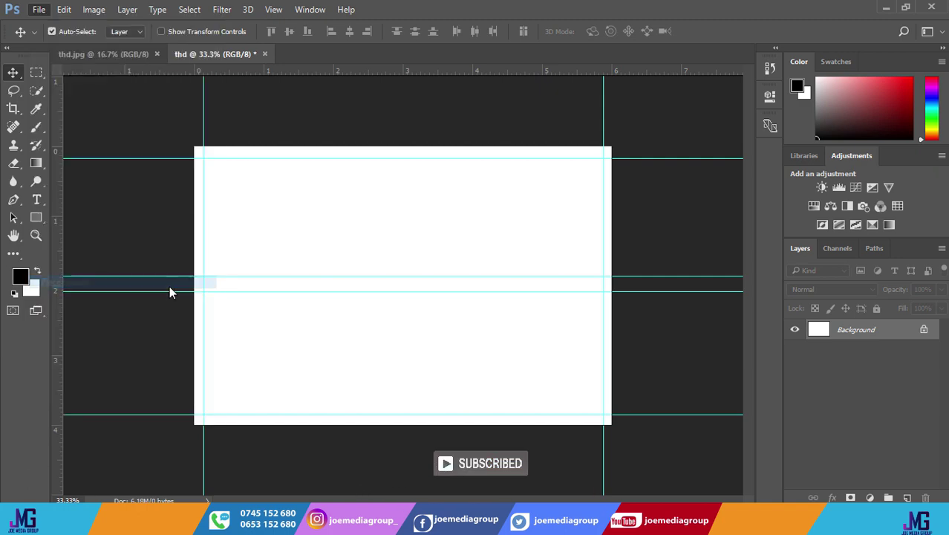
click(238, 112)
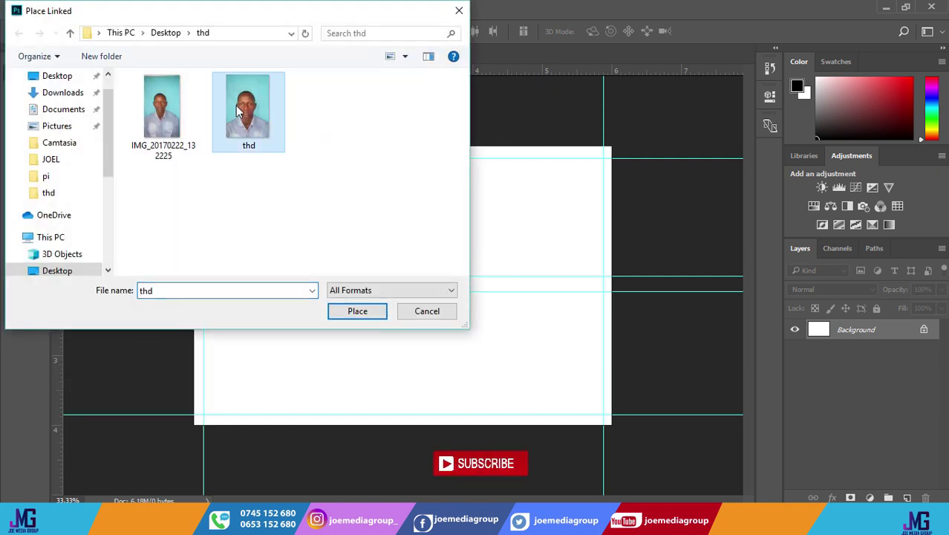
click(313, 113)
text(th)
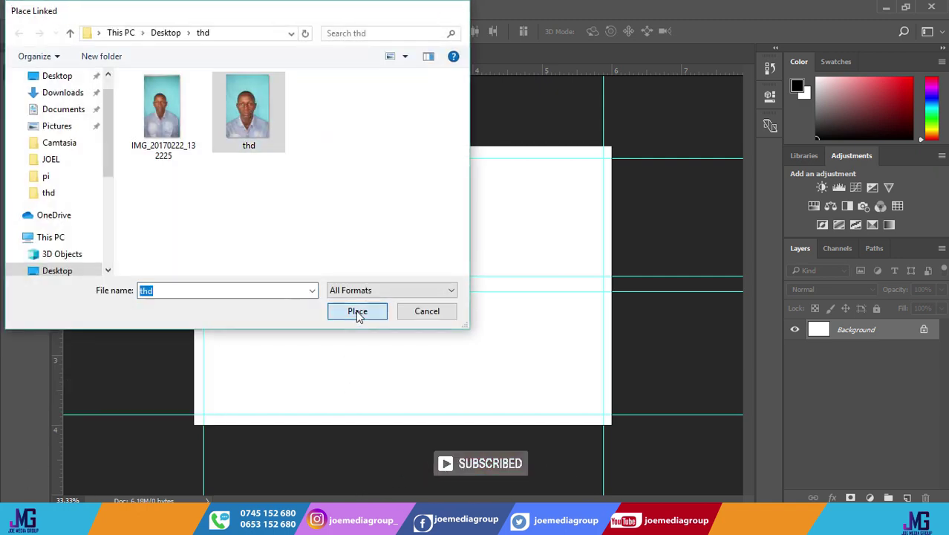
click(357, 310)
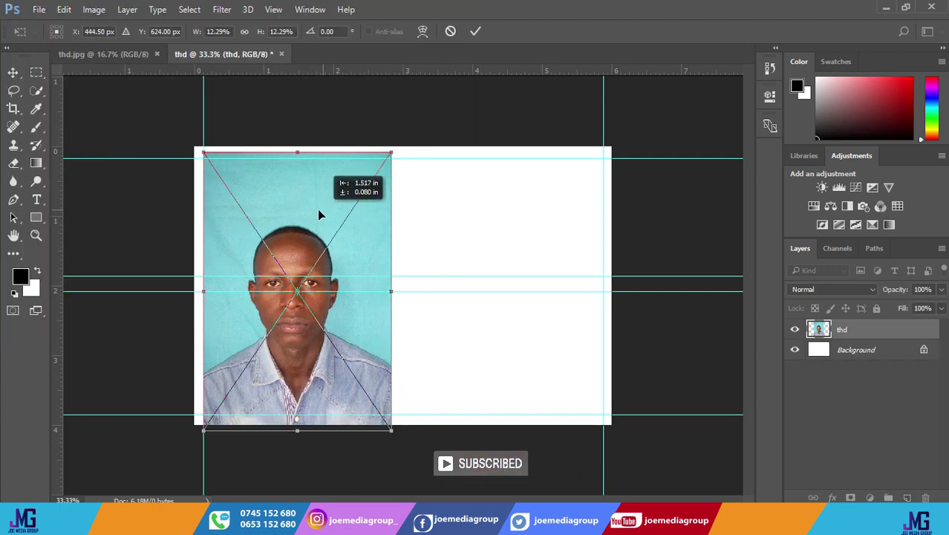
mouse_move(345, 213)
mouse_down()
mouse_move(423, 207)
mouse_move(317, 206)
mouse_up()
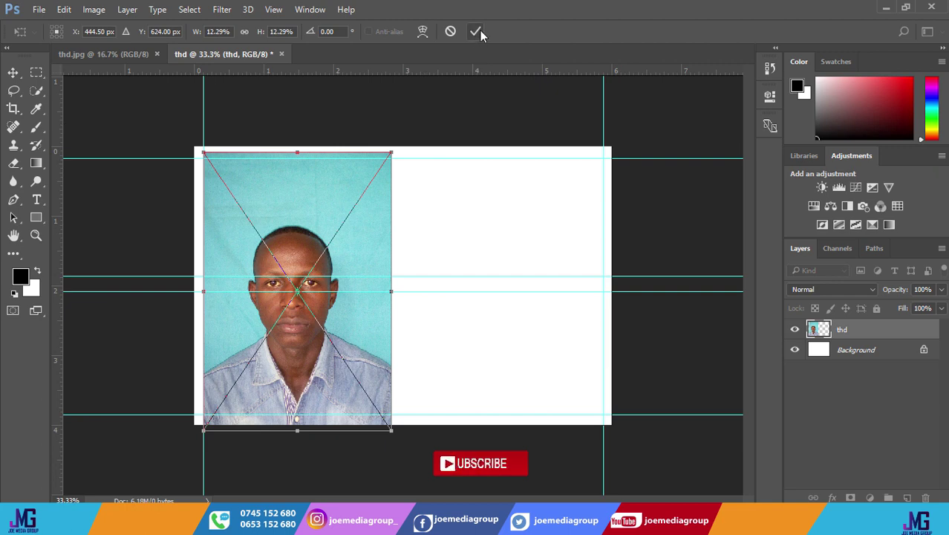
key(Return)
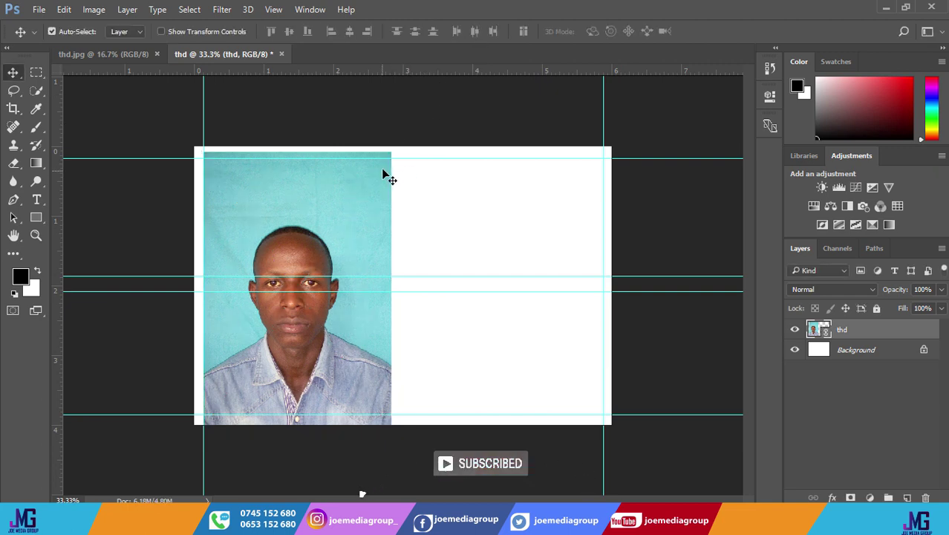
Step: Scale the photo down to passport size and set it in the top-left margin corner
click(161, 31)
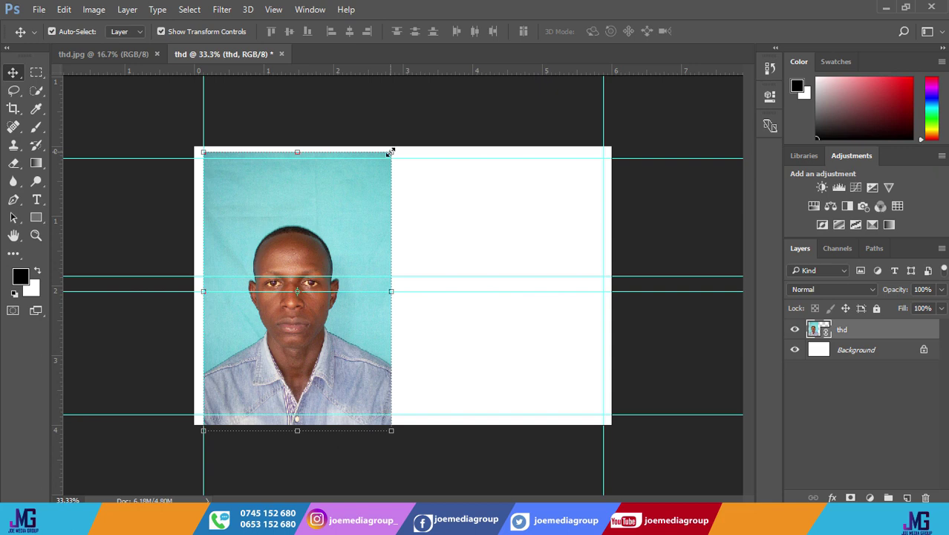
drag(390, 151, 336, 229)
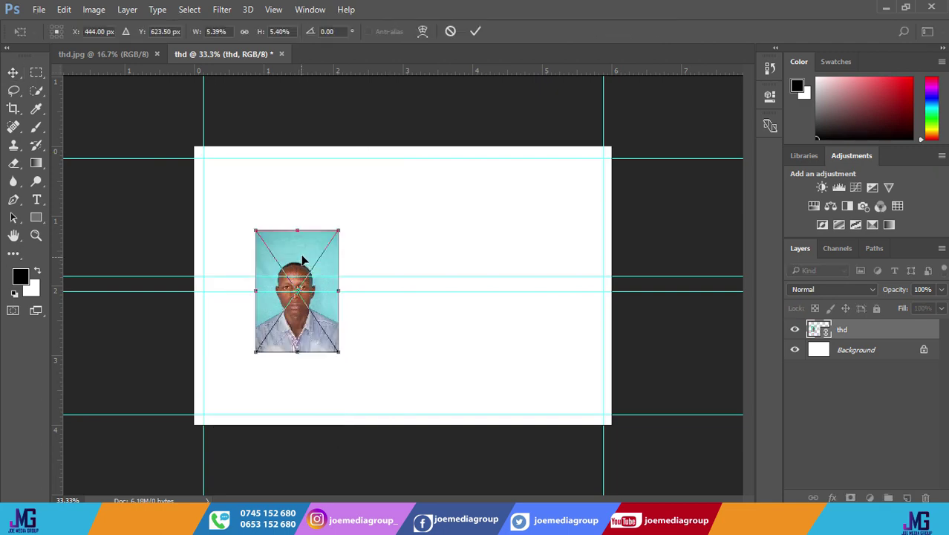
drag(300, 262, 250, 189)
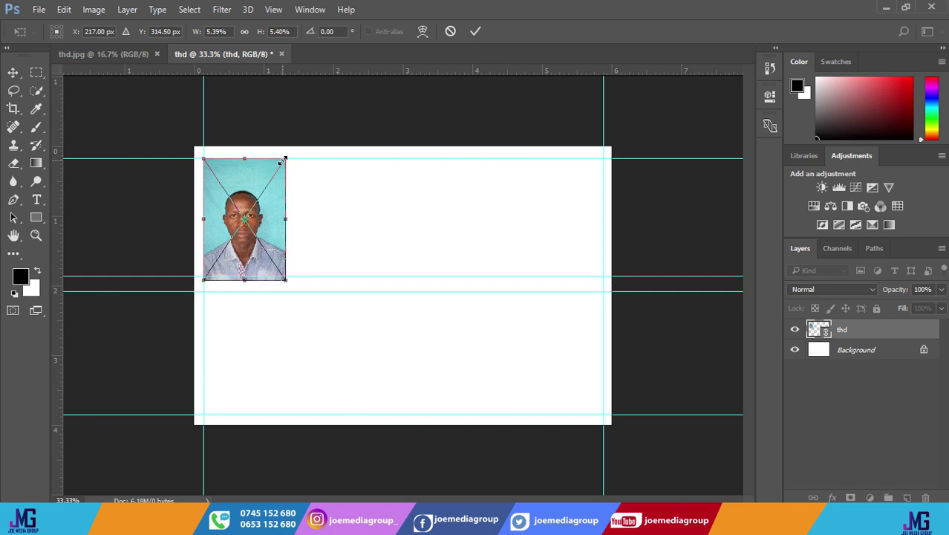
drag(285, 160, 282, 162)
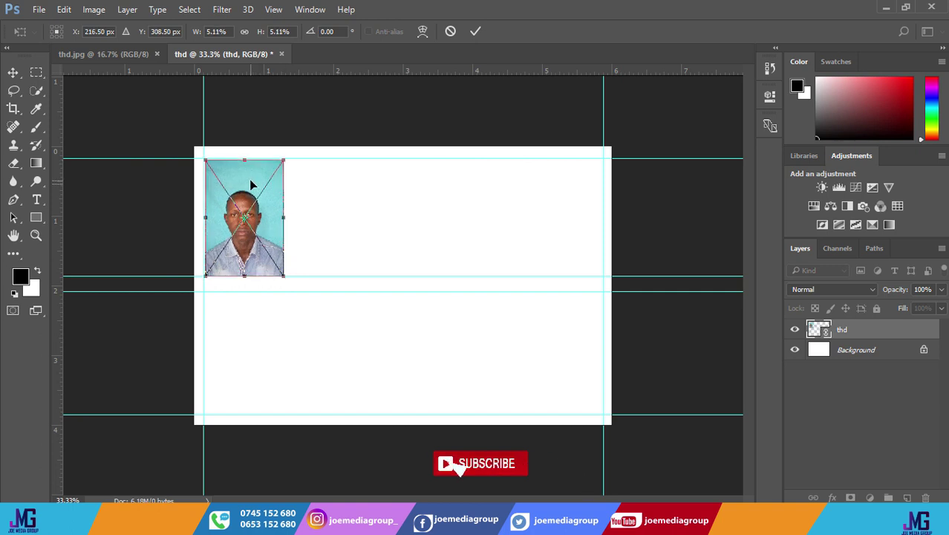
click(474, 32)
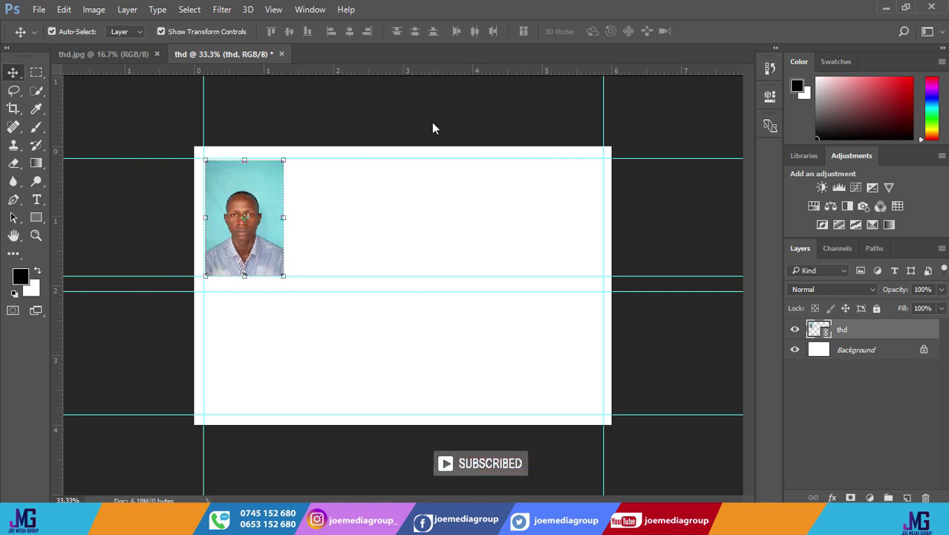
Step: Try nudging the photo lower, then undo that move to keep its corner position
key(ctrl+t)
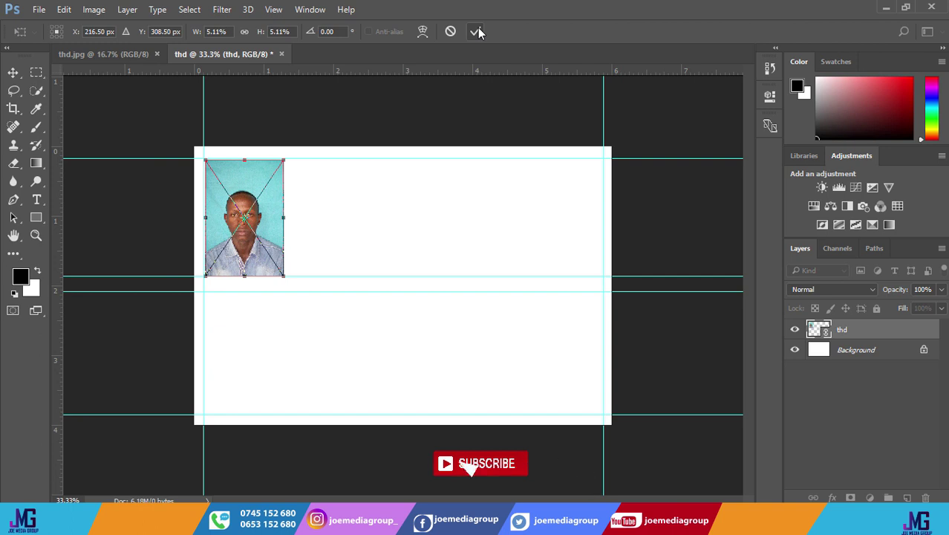
key(Return)
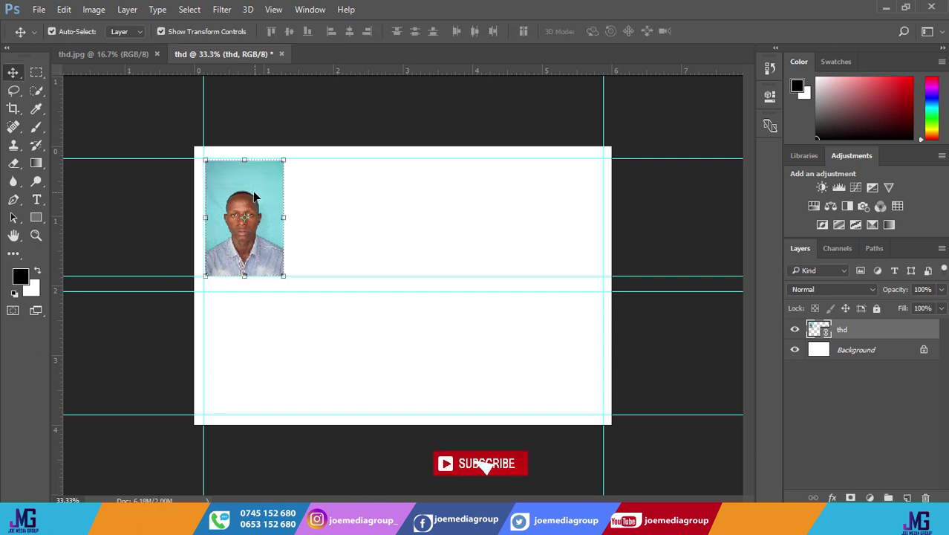
drag(254, 196, 256, 213)
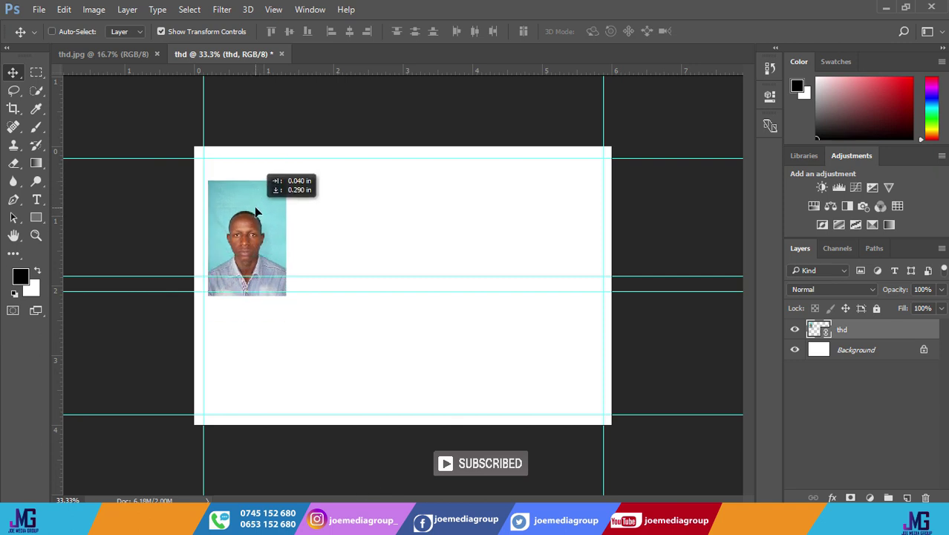
click(64, 9)
click(111, 21)
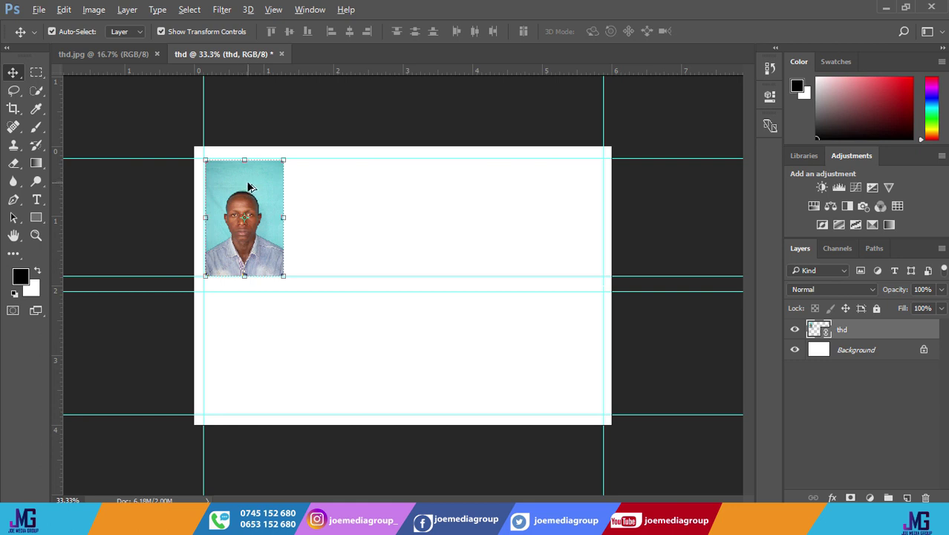
Step: Copy the photo below and beside itself, snapping the middle guide to the lower copy's top
drag(249, 186, 249, 325)
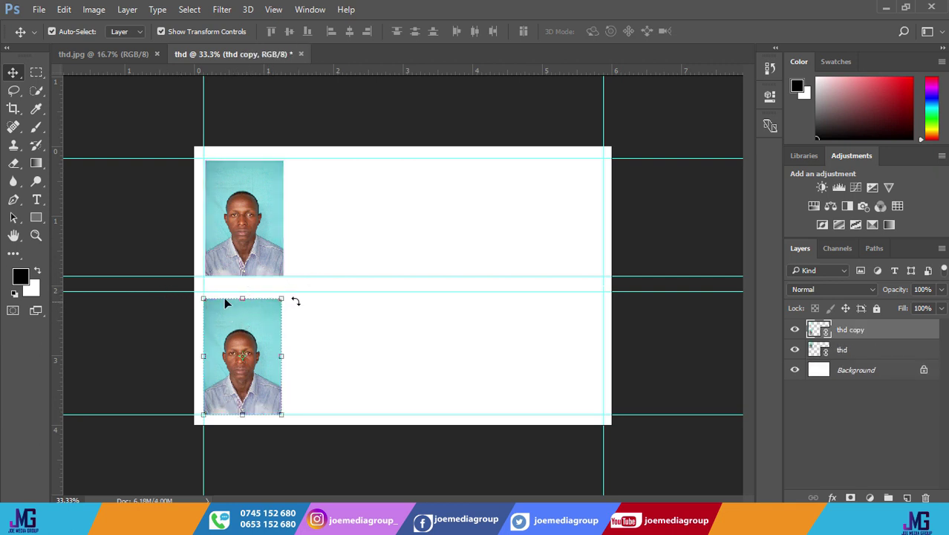
drag(333, 290, 332, 298)
click(351, 335)
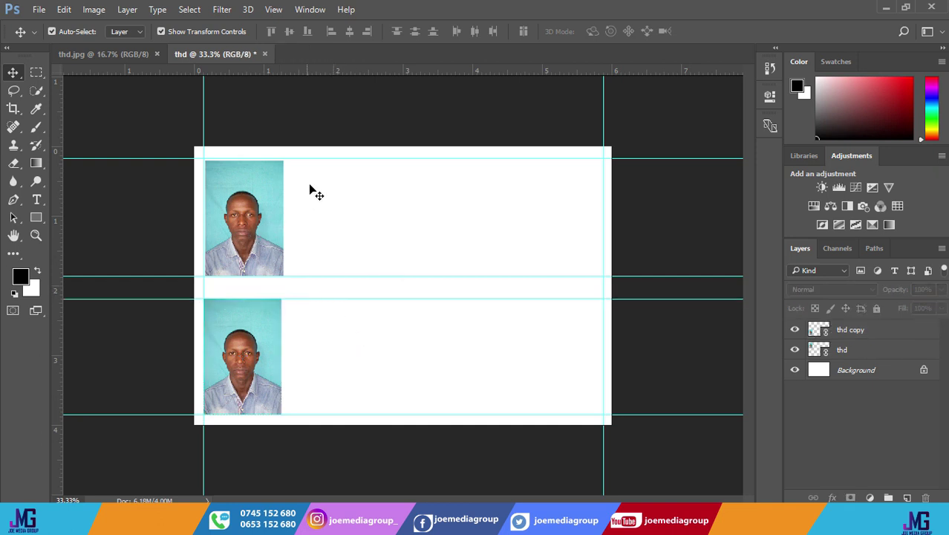
click(260, 200)
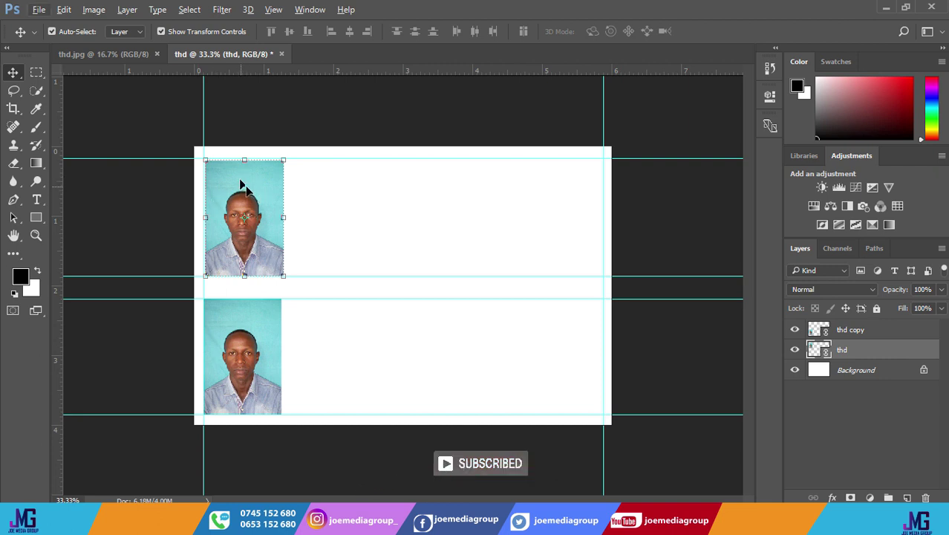
drag(241, 184, 332, 192)
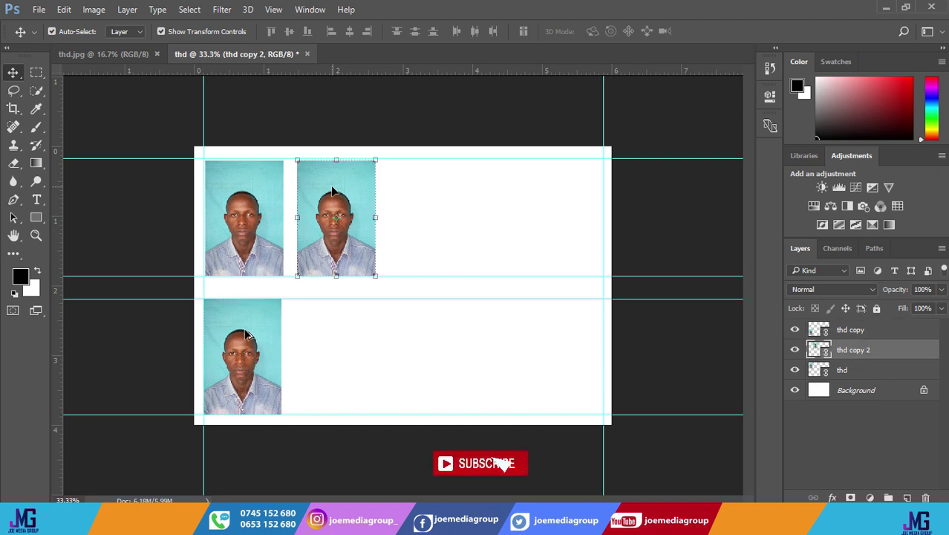
Step: Duplicate photos into the second bottom-row slot and the third slot of each row
drag(248, 334, 349, 336)
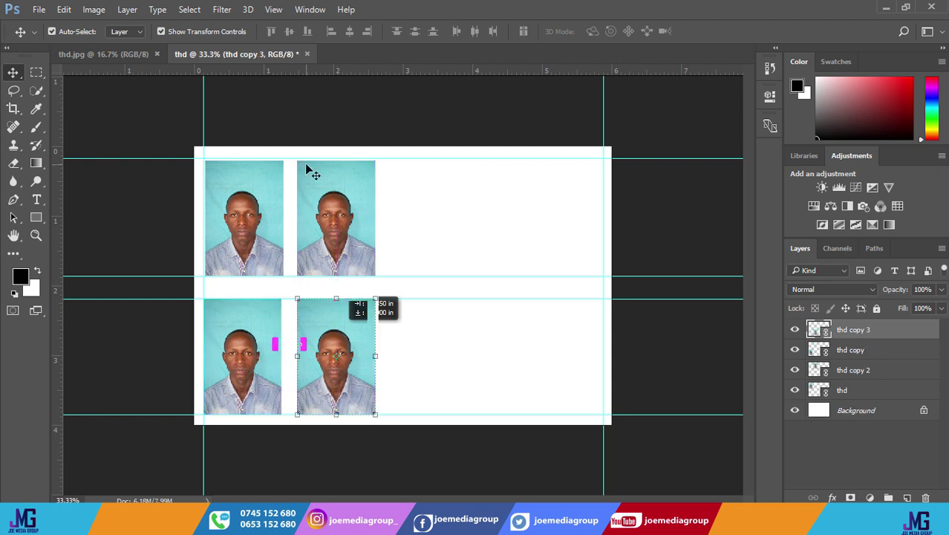
click(338, 201)
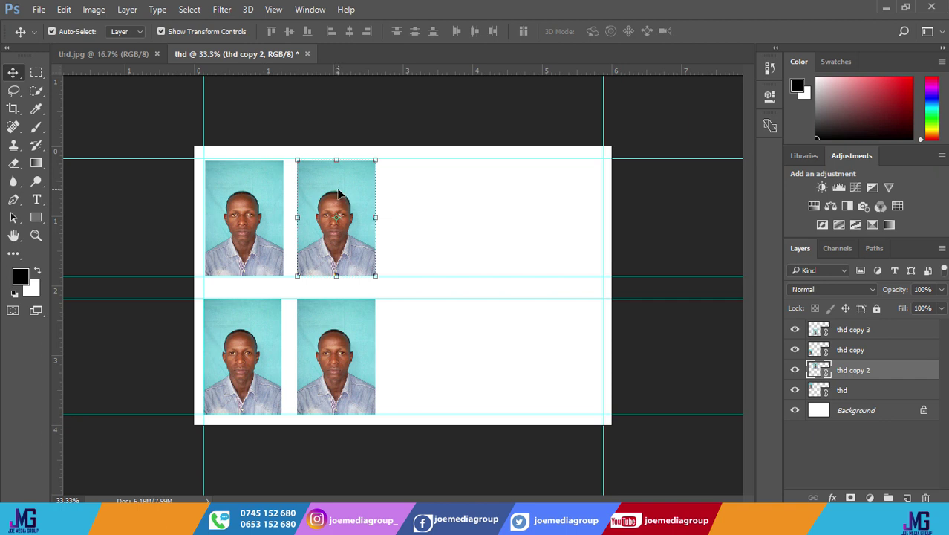
drag(338, 191, 447, 192)
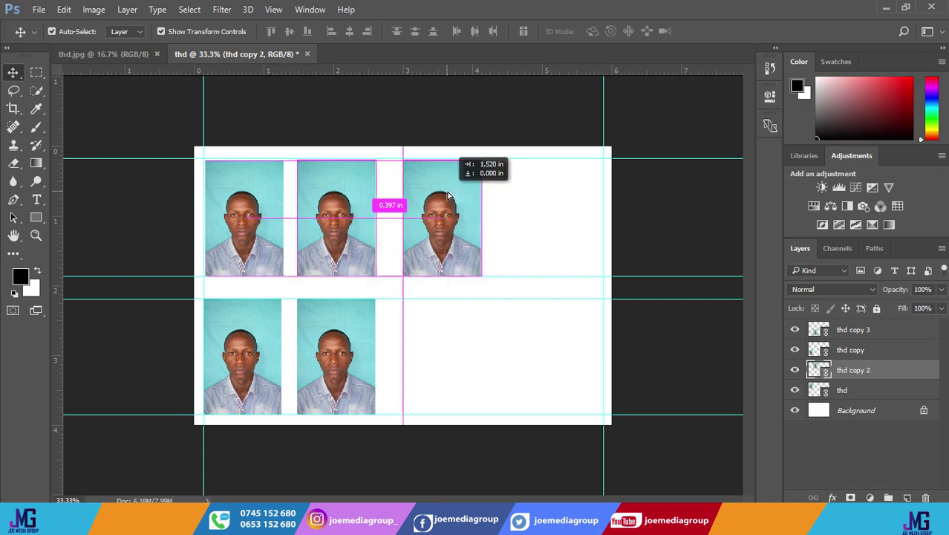
mouse_move(448, 196)
mouse_down()
mouse_move(425, 208)
mouse_move(426, 197)
mouse_up()
click(341, 351)
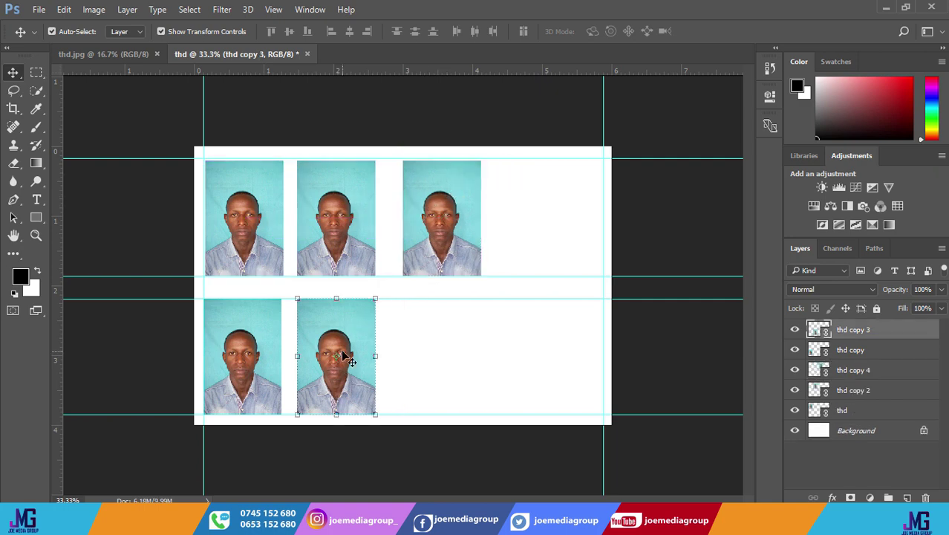
drag(331, 327, 436, 327)
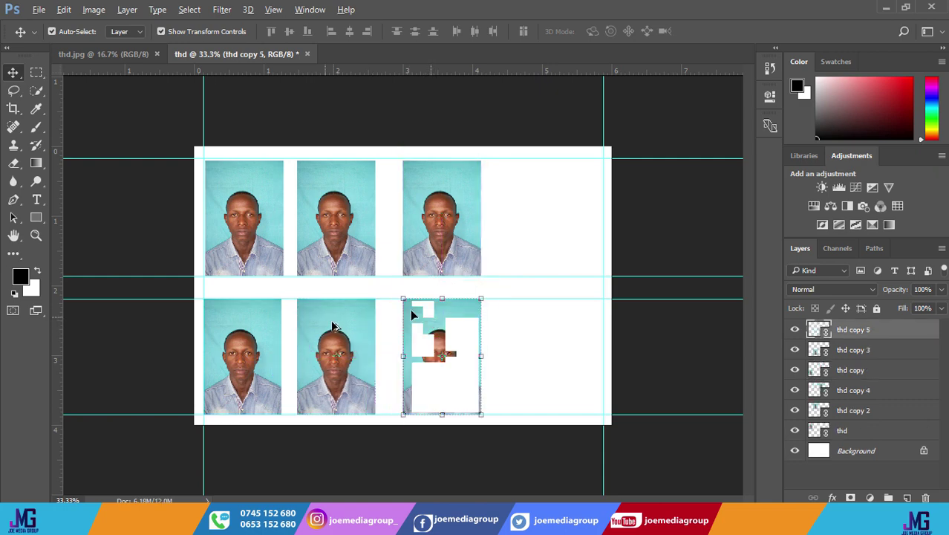
Step: Copy photos into the top-right and bottom-right slots, completing two rows of four
click(449, 194)
key(ctrl+z)
click(439, 186)
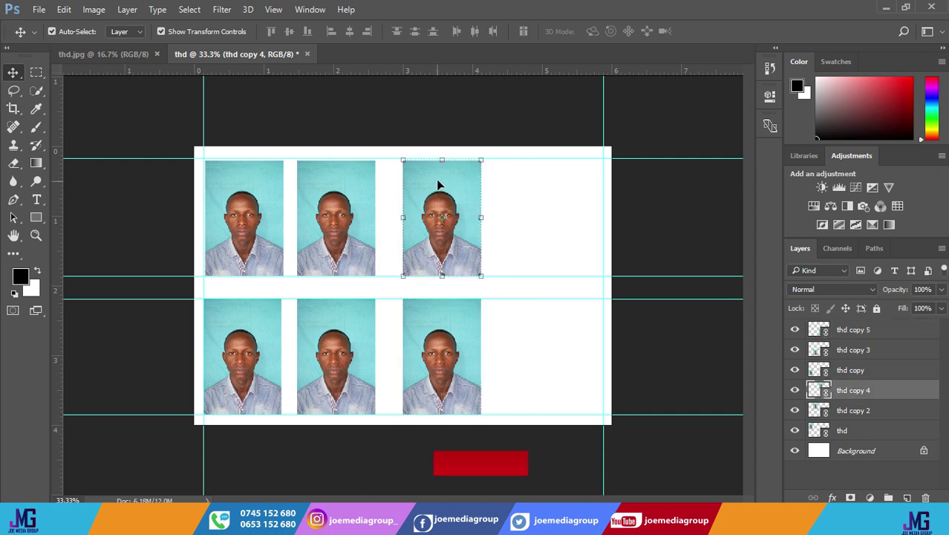
drag(438, 185, 557, 183)
drag(524, 220, 524, 220)
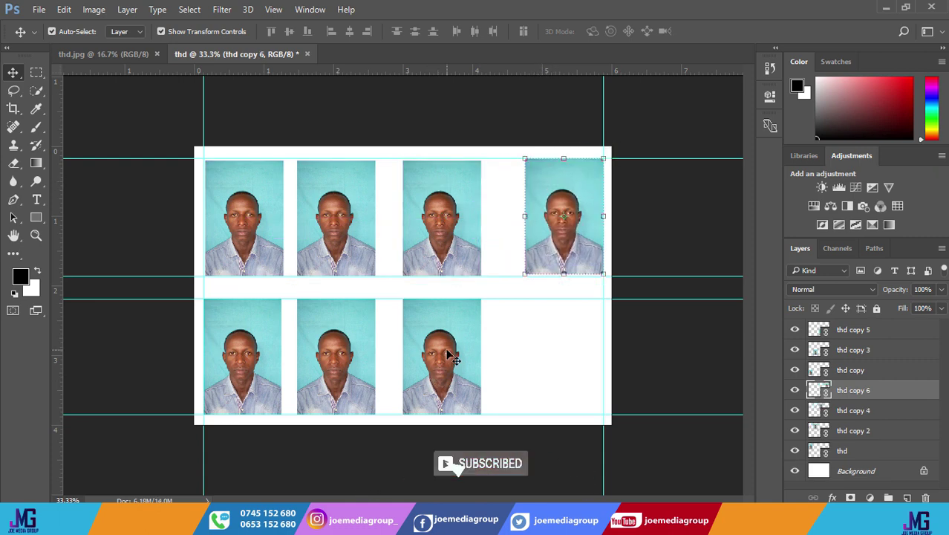
drag(467, 325, 557, 328)
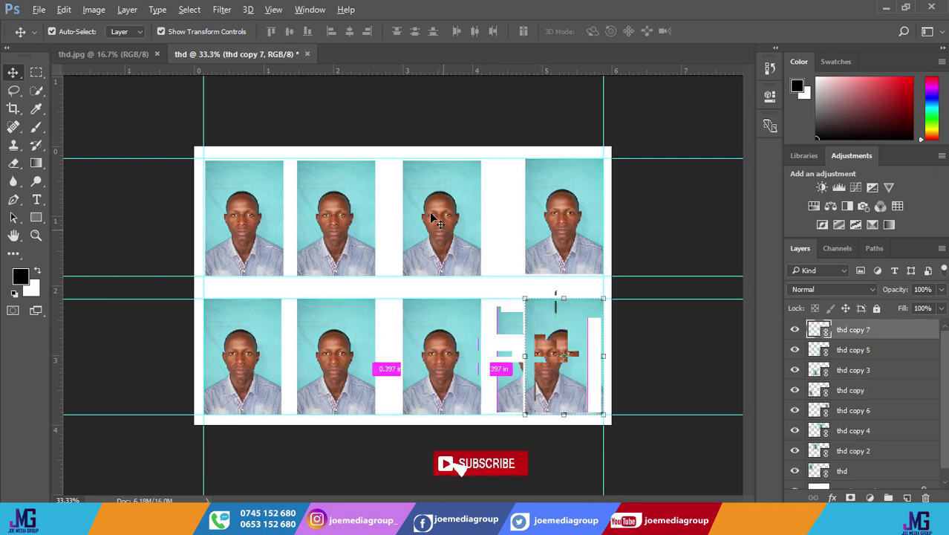
click(445, 218)
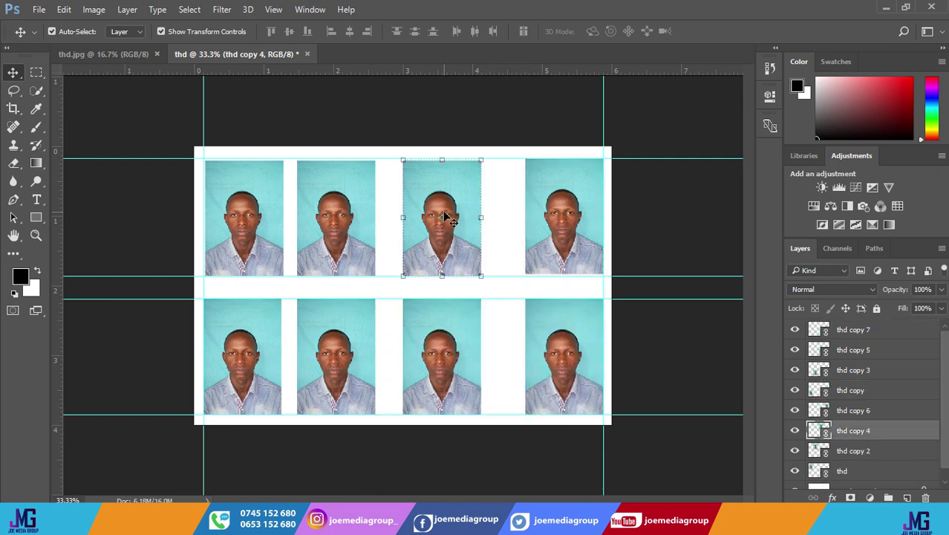
Step: Shift the middle photos of both rows right to even the gaps, adding a guide at 1.270 in
drag(446, 218, 454, 218)
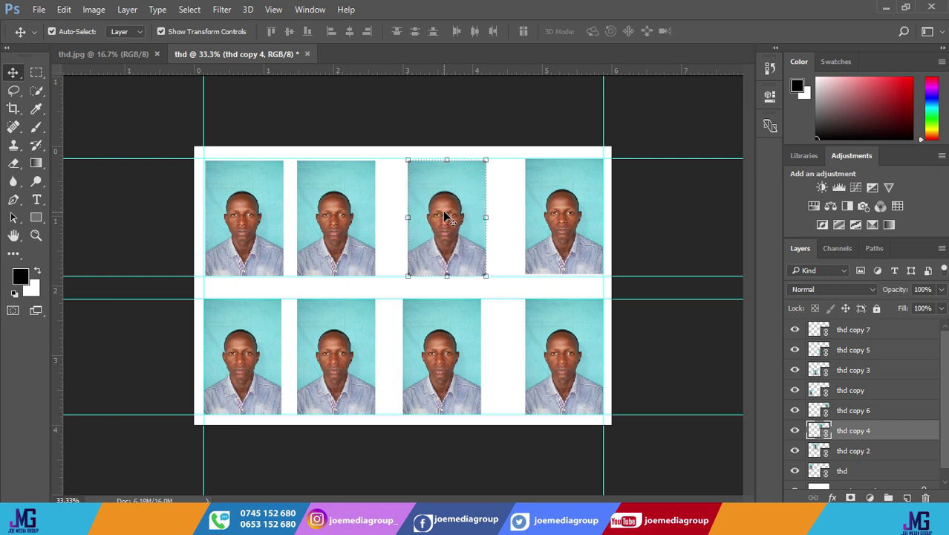
drag(453, 334, 462, 334)
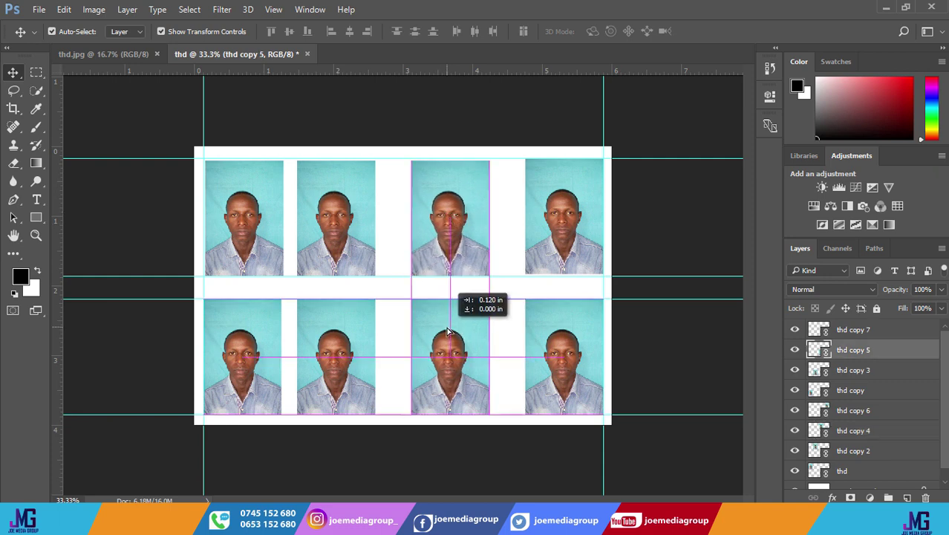
drag(325, 216, 335, 216)
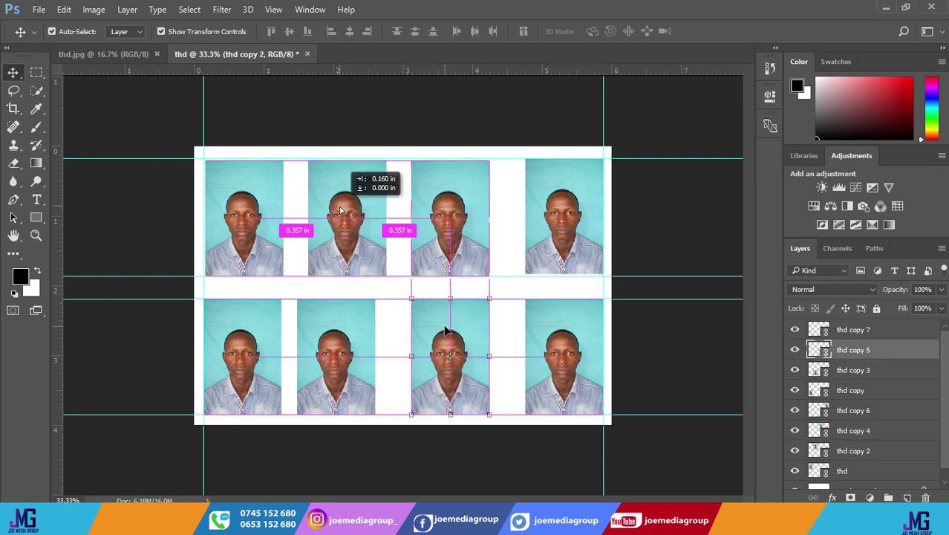
drag(328, 328, 327, 312)
drag(335, 237, 331, 235)
mouse_move(317, 339)
mouse_down()
mouse_move(327, 338)
mouse_move(321, 327)
mouse_up()
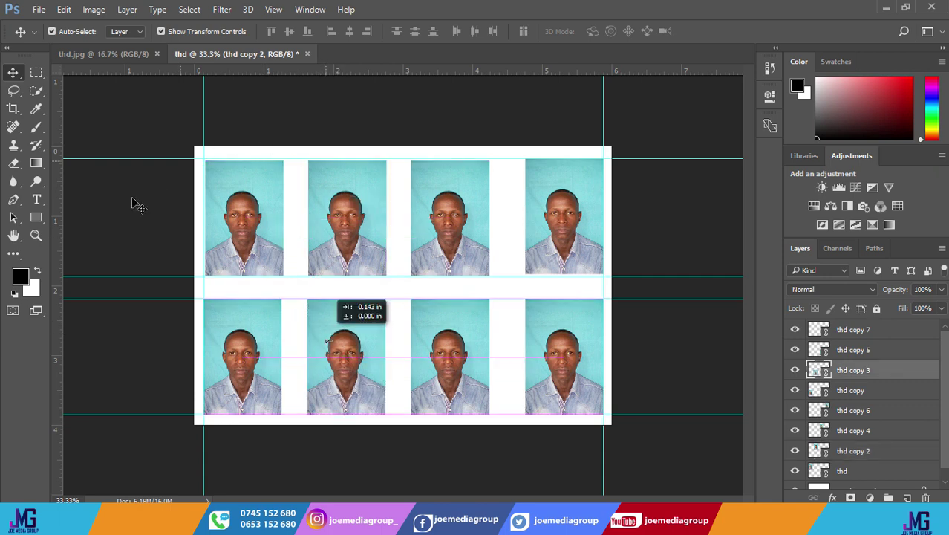
drag(59, 219, 282, 232)
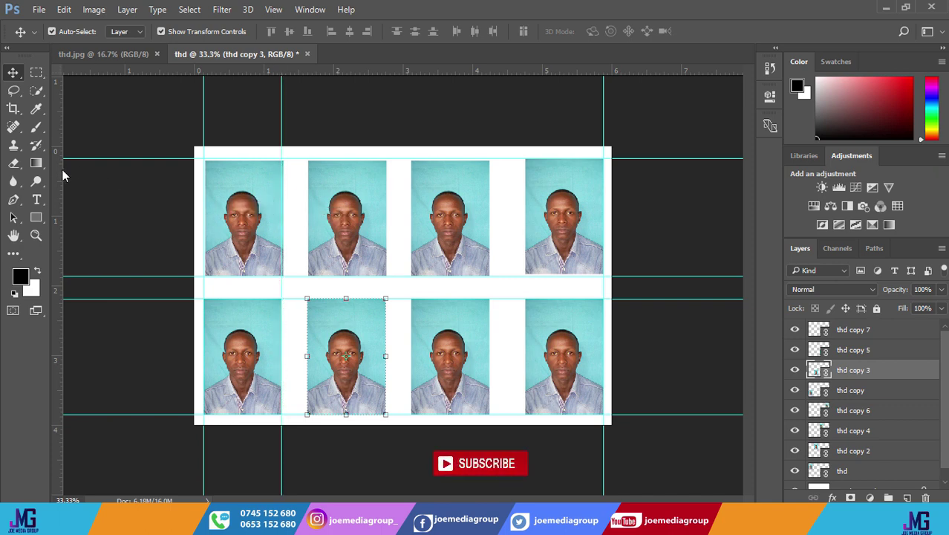
Step: Place vertical guides on both edges of the second, third and fourth photo columns, then deselect the photo
drag(59, 178, 307, 203)
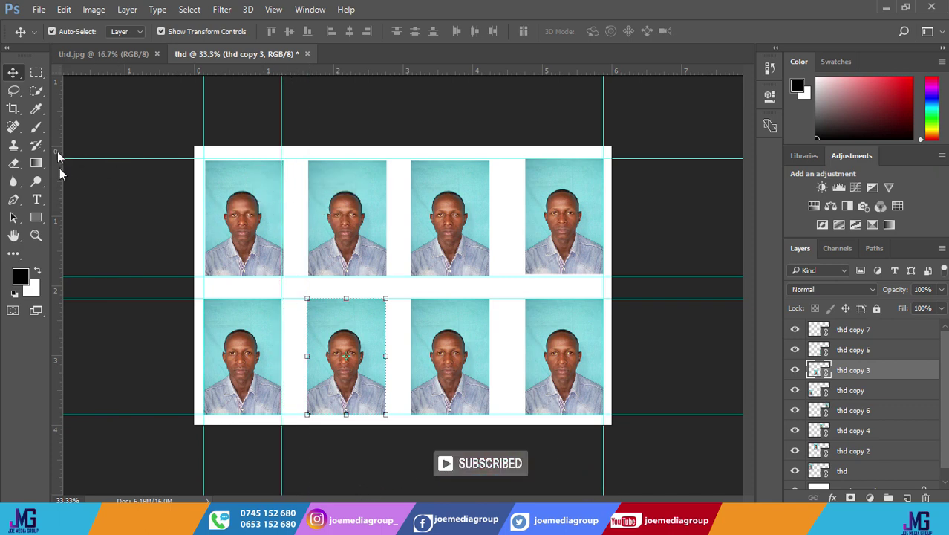
mouse_move(59, 168)
mouse_down()
mouse_move(324, 213)
mouse_move(385, 214)
mouse_up()
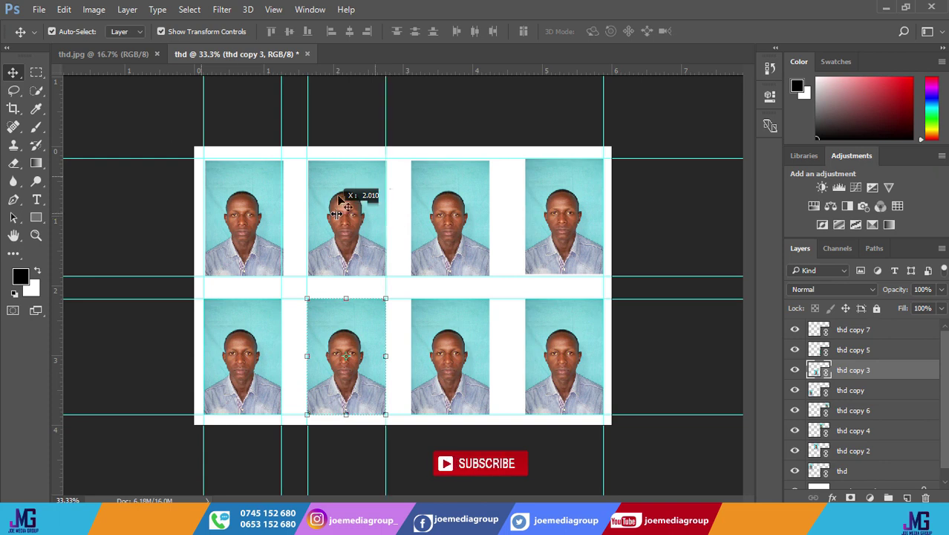
drag(69, 141, 410, 167)
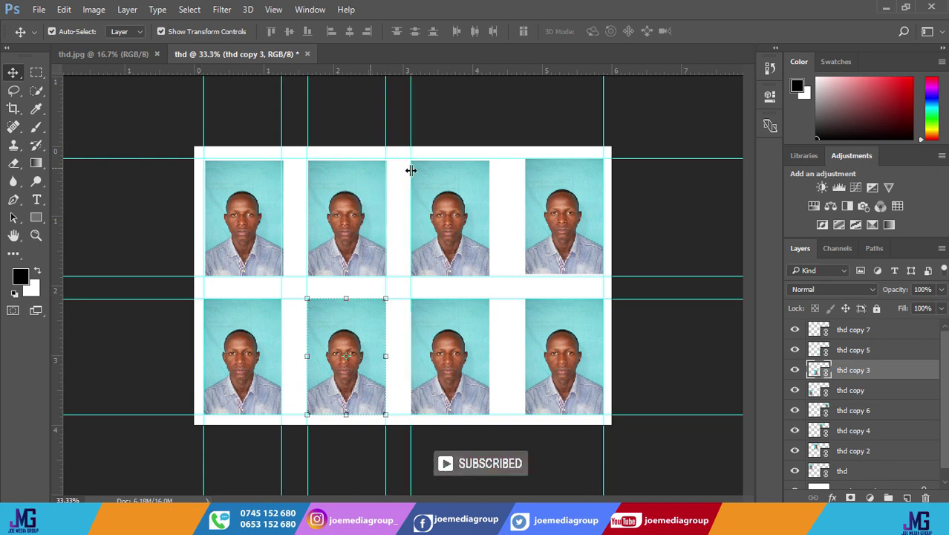
drag(60, 123, 493, 168)
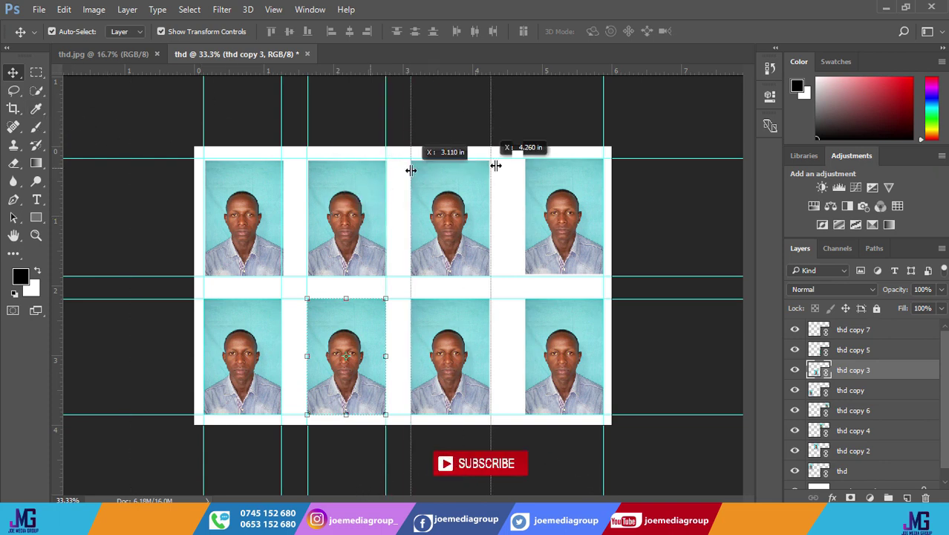
drag(492, 168, 496, 168)
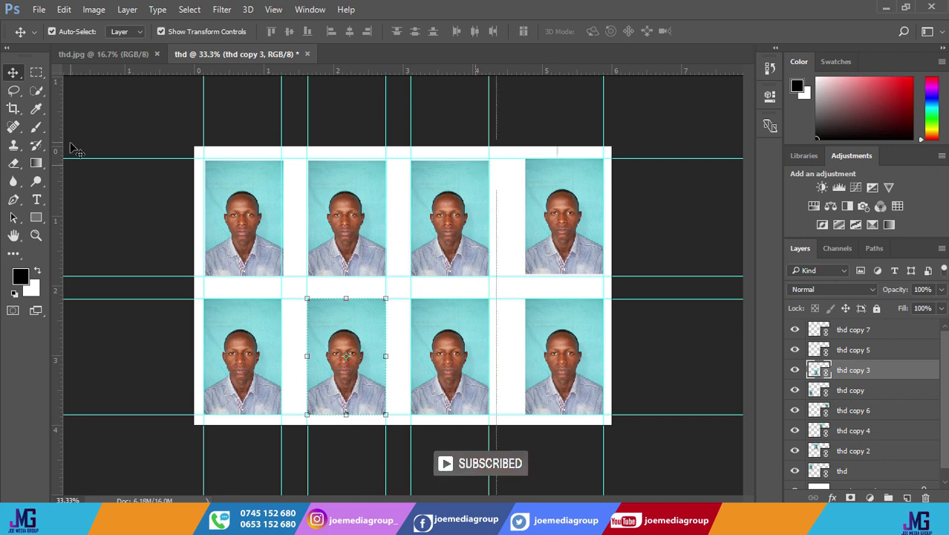
drag(60, 143, 527, 221)
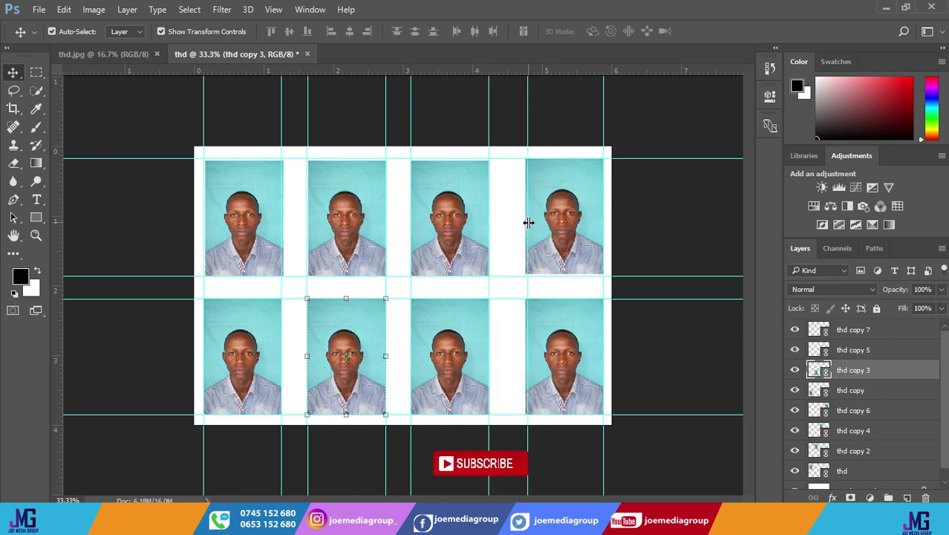
click(667, 275)
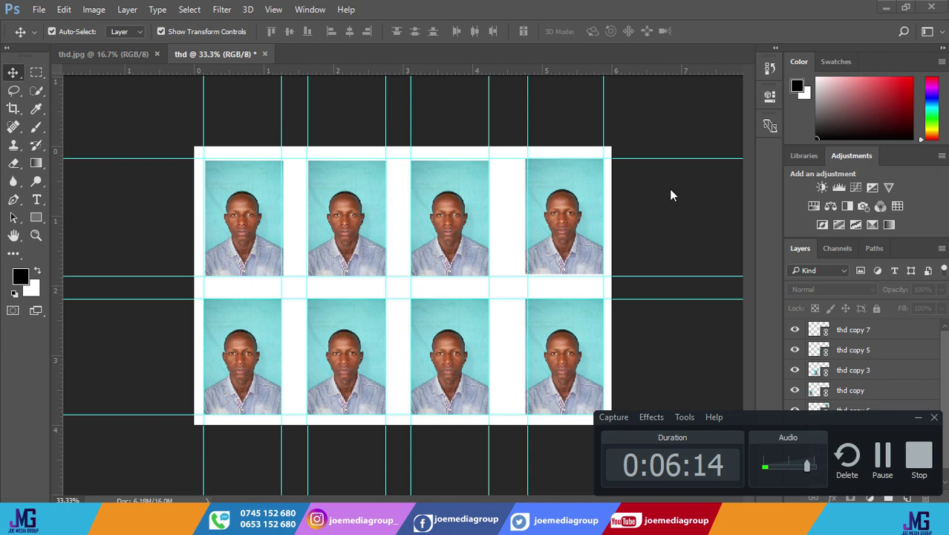
click(918, 418)
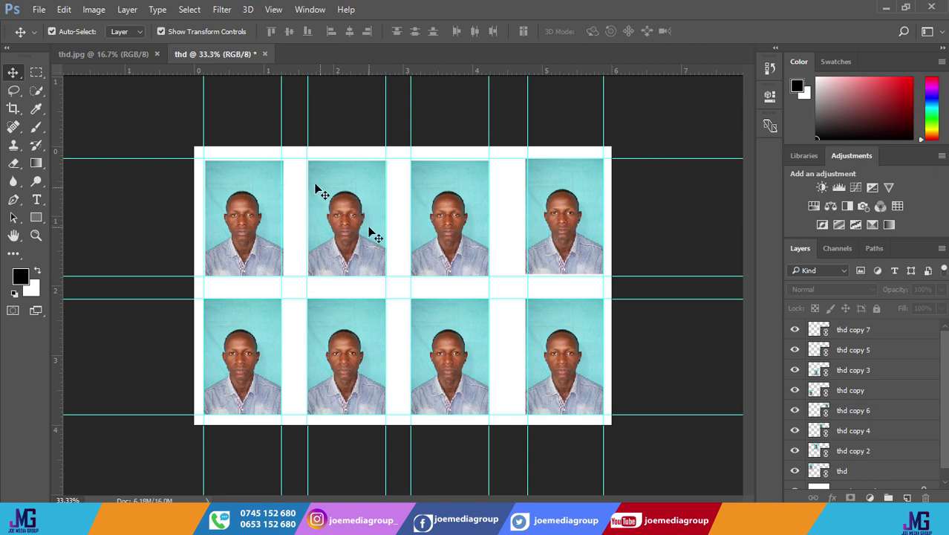
Step: Start Save As, choosing the thd folder and naming the file pss
click(39, 11)
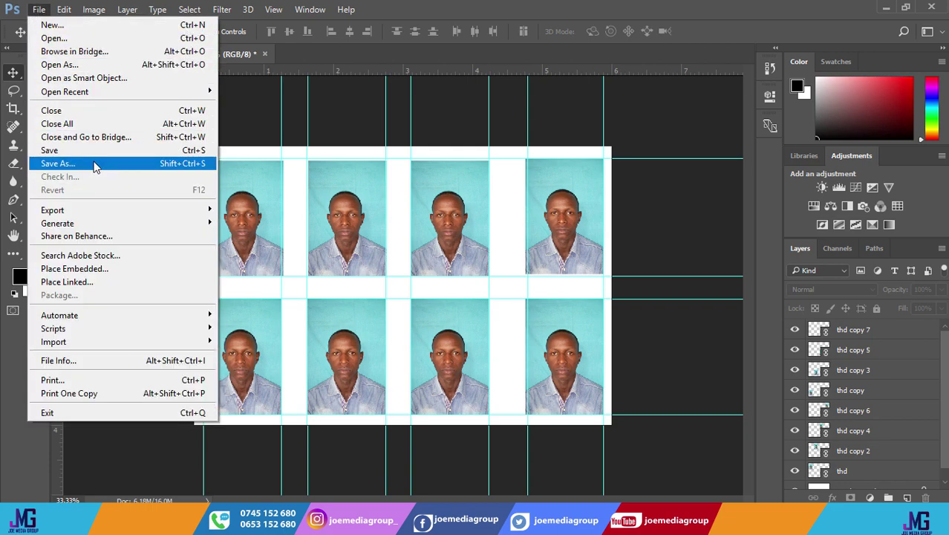
click(95, 164)
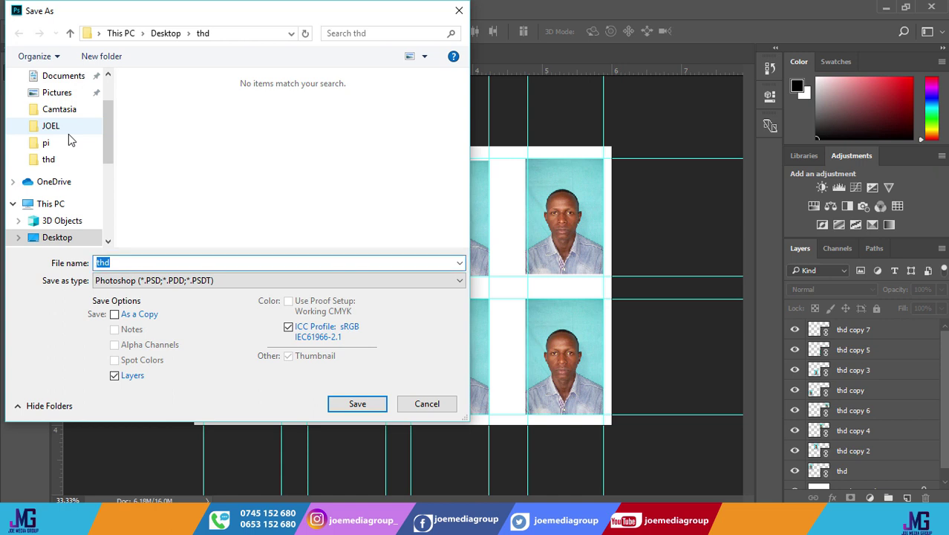
click(70, 159)
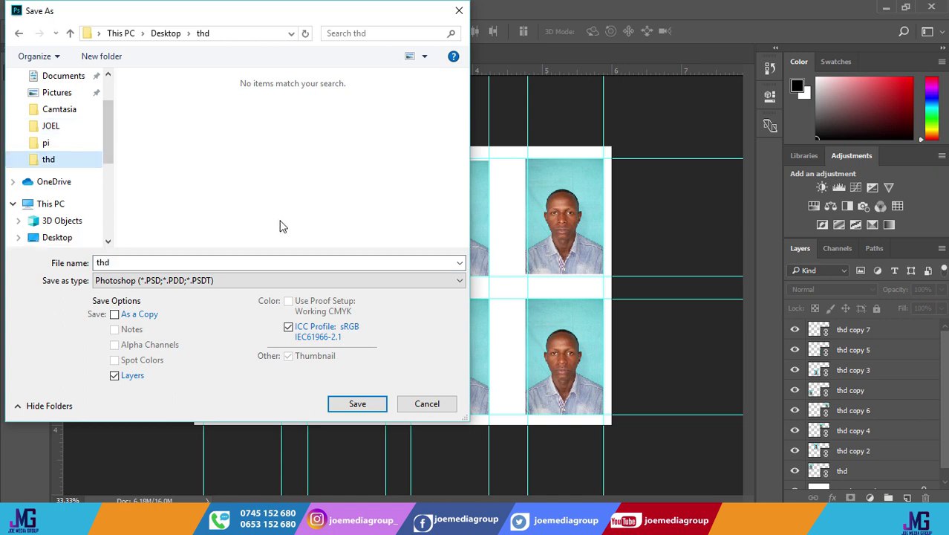
double_click(156, 260)
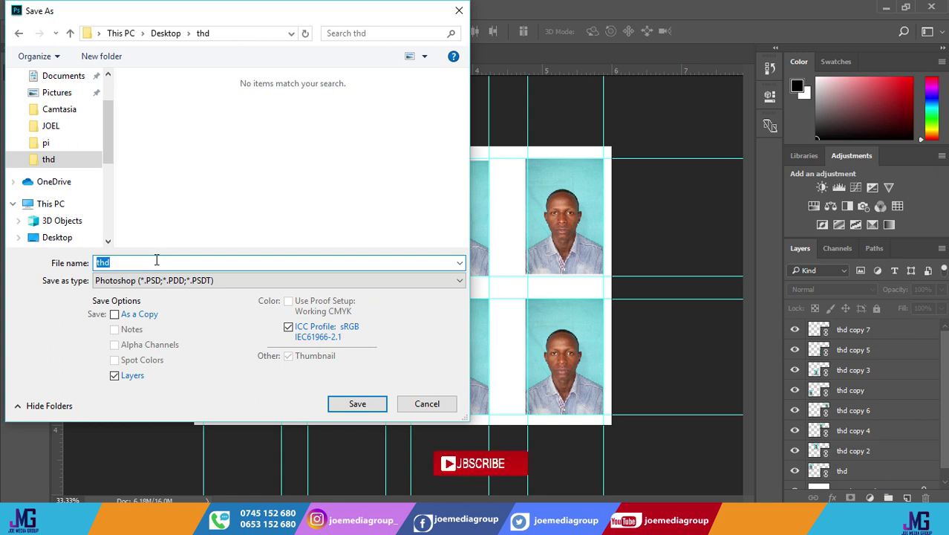
text(pss)
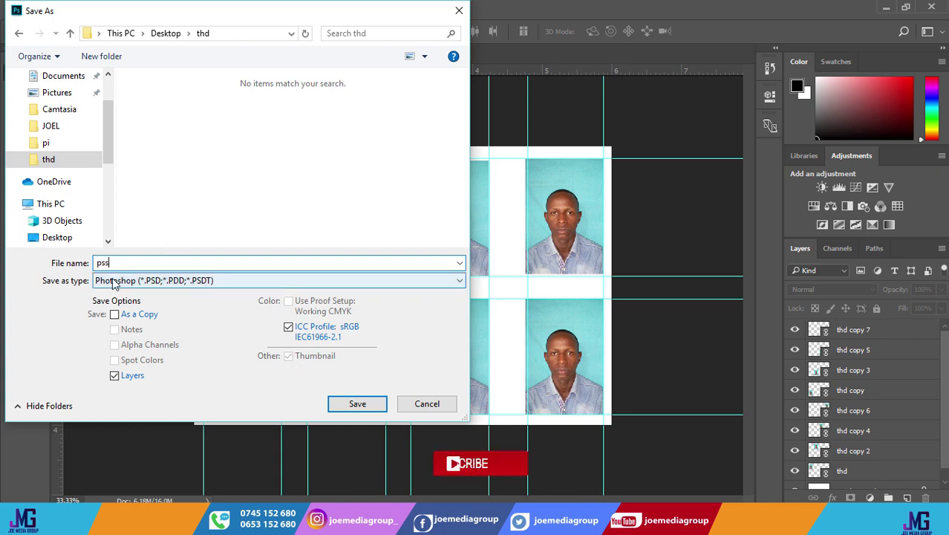
Step: Save it as a JPEG at maximum quality 12
click(199, 286)
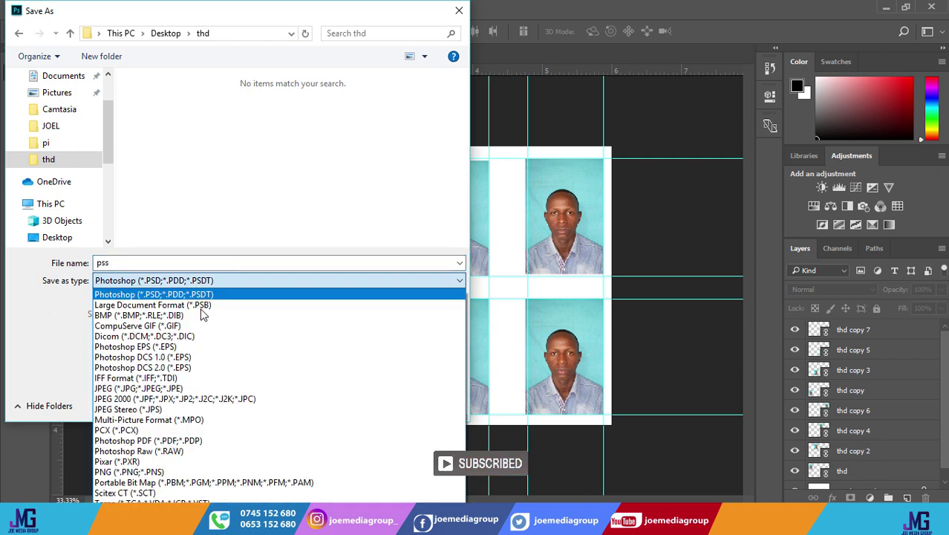
click(197, 391)
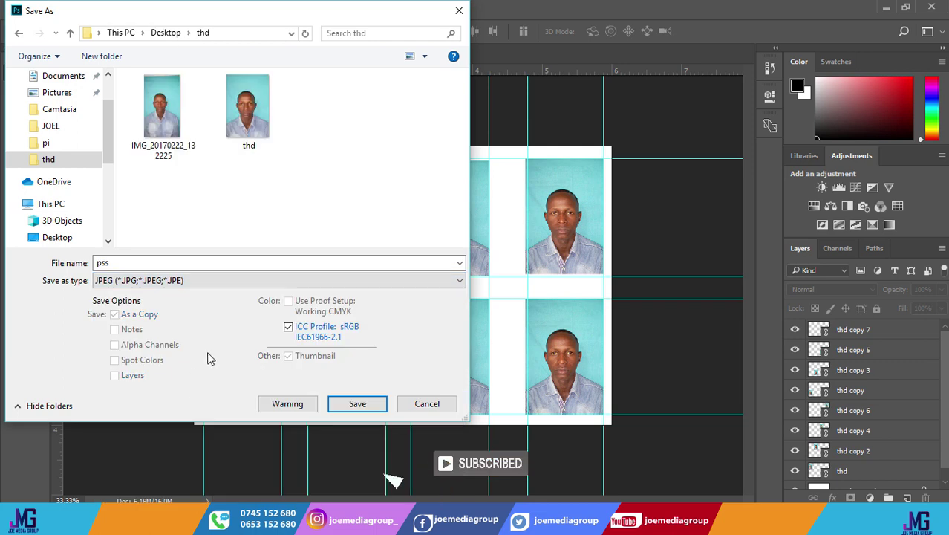
click(356, 405)
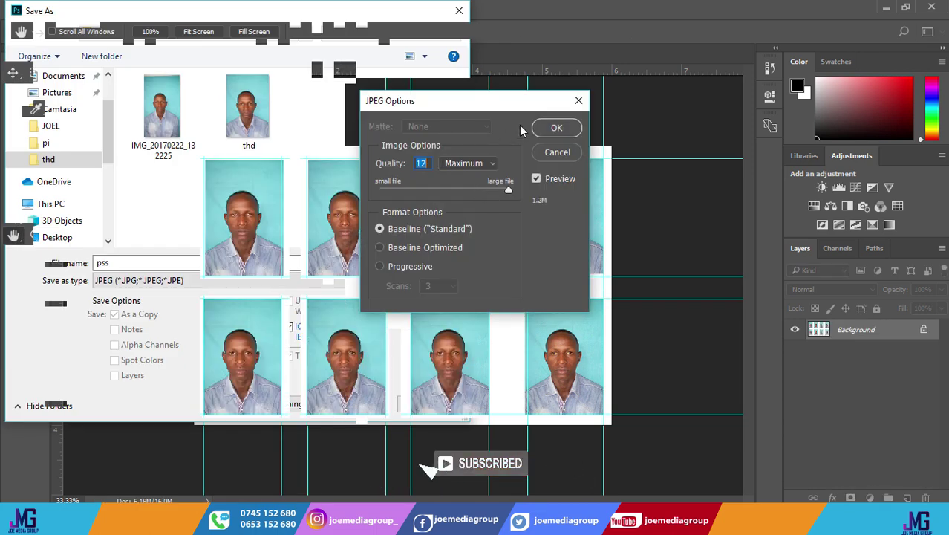
click(558, 128)
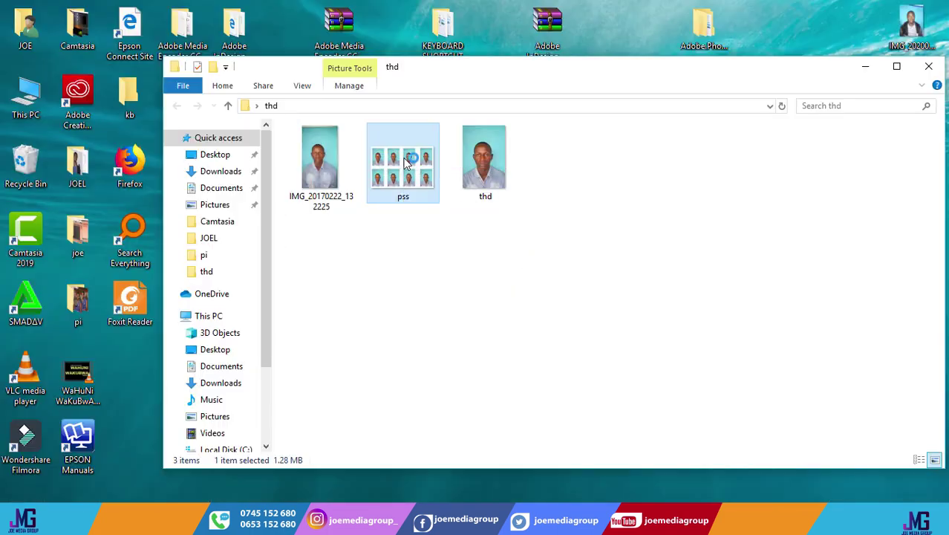
double_click(420, 176)
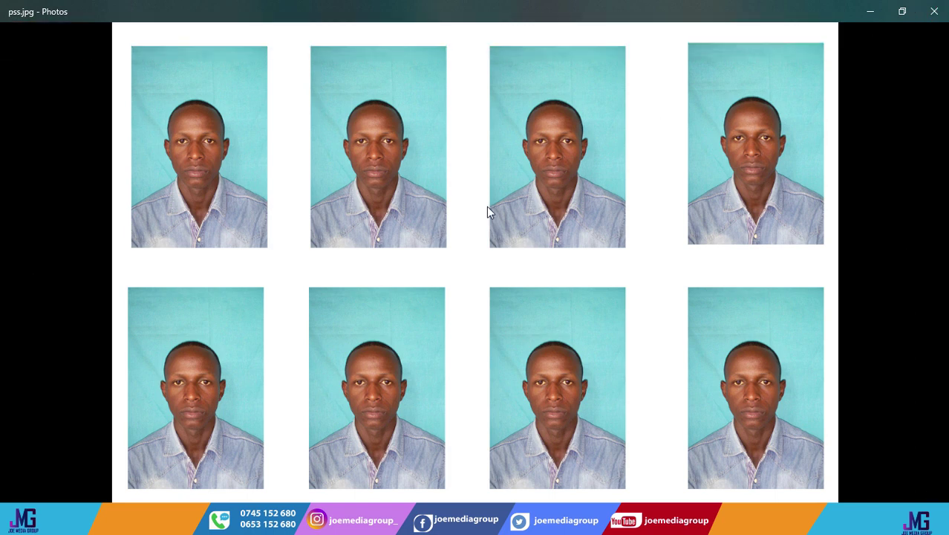
click(930, 8)
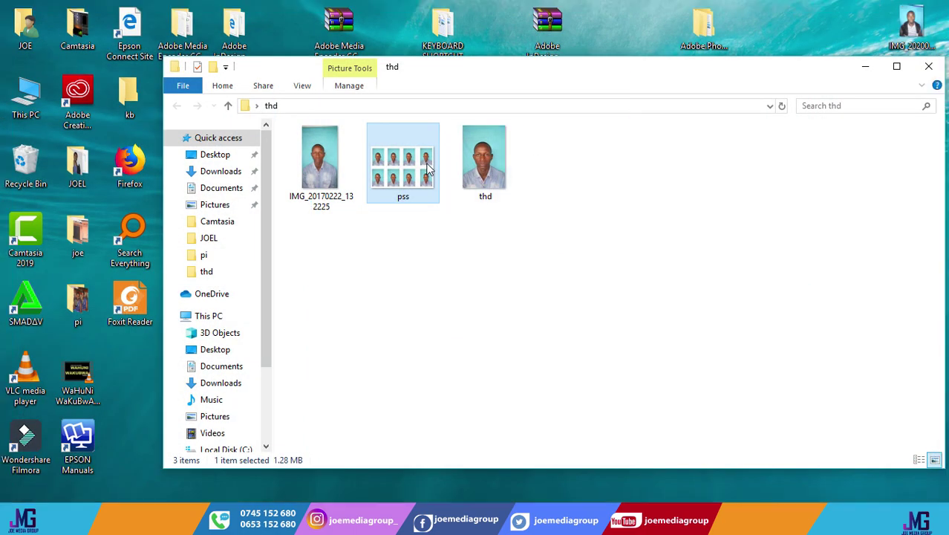
right_click(617, 134)
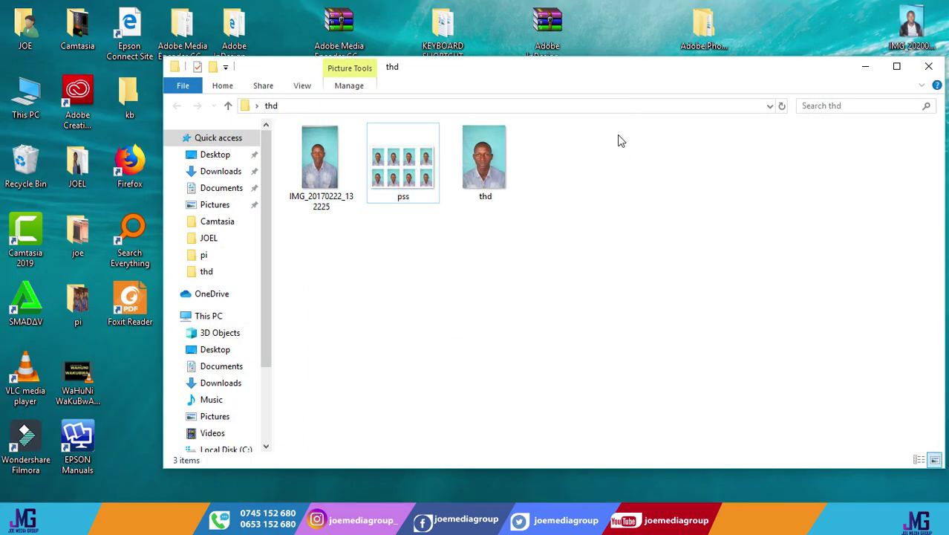
click(660, 192)
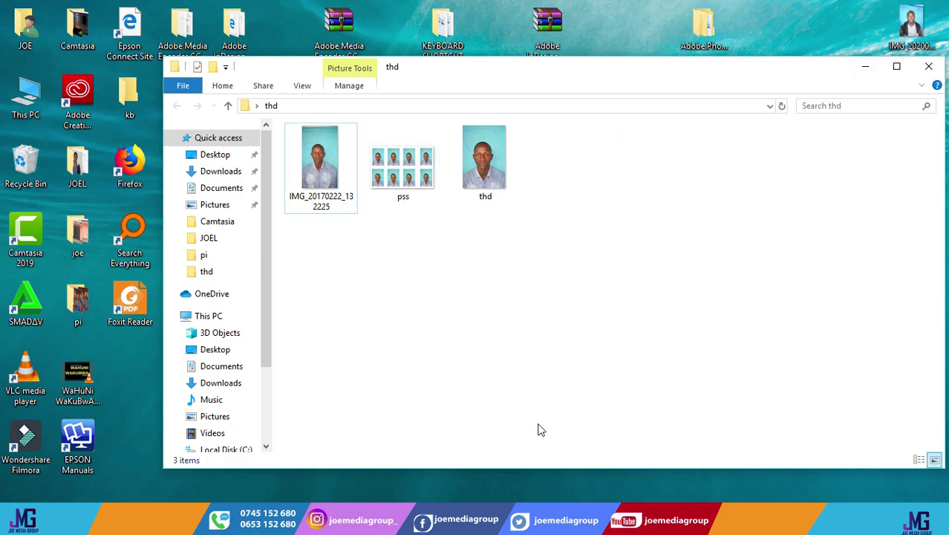